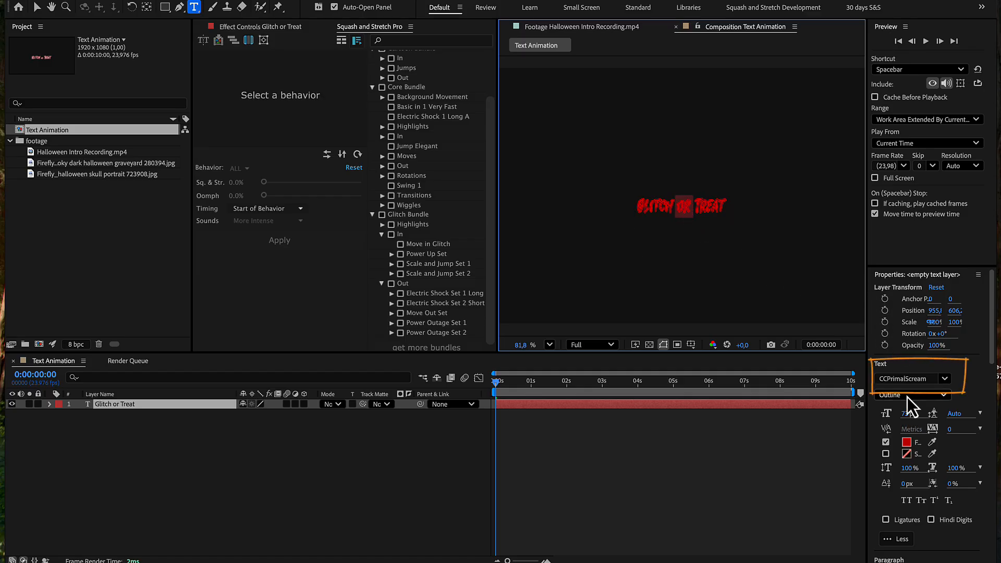
Step: Reduce the font size of the word "or" to 48 px and duplicate the Glitch or Treat layer twice
{"action": "left_click_drag", "start_coordinate": [906, 414], "coordinate": [893, 416]}
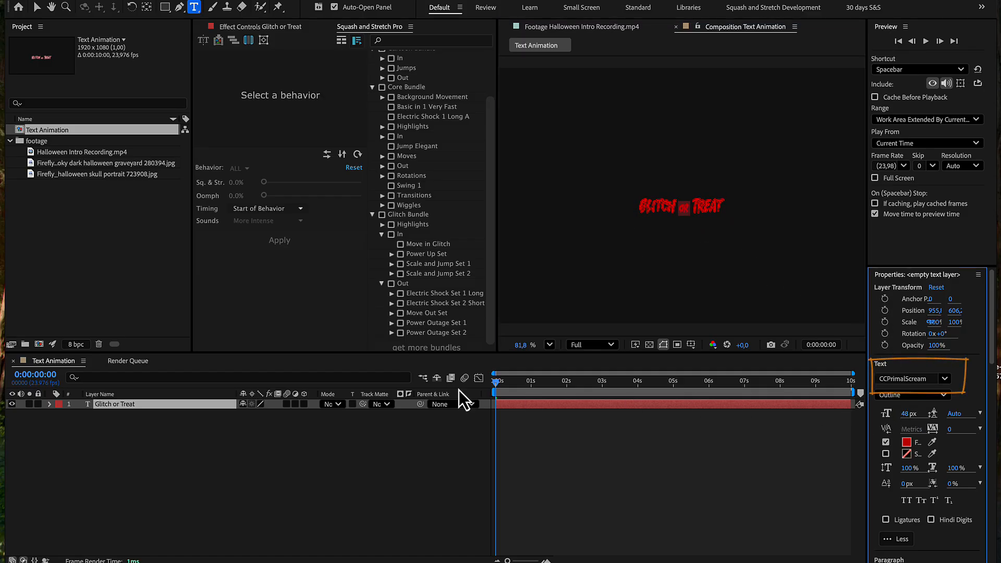
{"action": "left_click", "coordinate": [188, 408]}
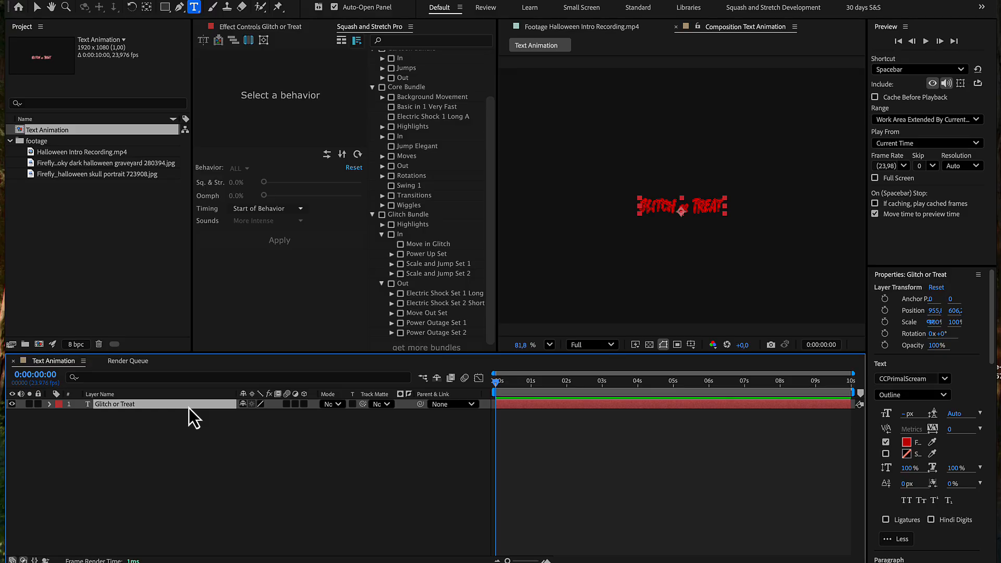
{"action": "key", "text": "ctrl+d"}
{"action": "key", "text": "ctrl+d"}
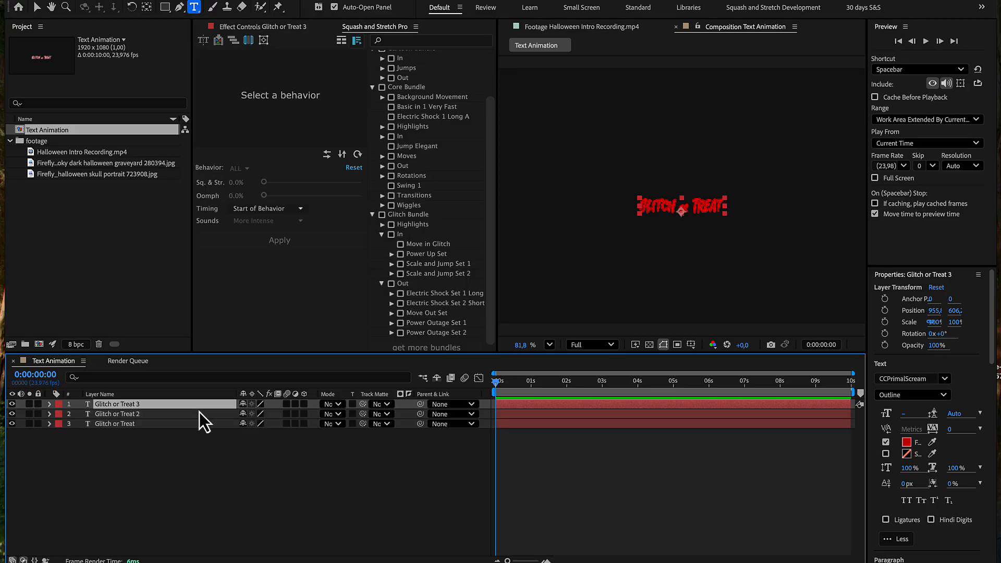
Step: Give the Glitch or Treat 2 layer the Regular font variant and a light grey fill, EEEEEE
{"action": "left_click", "coordinate": [202, 414]}
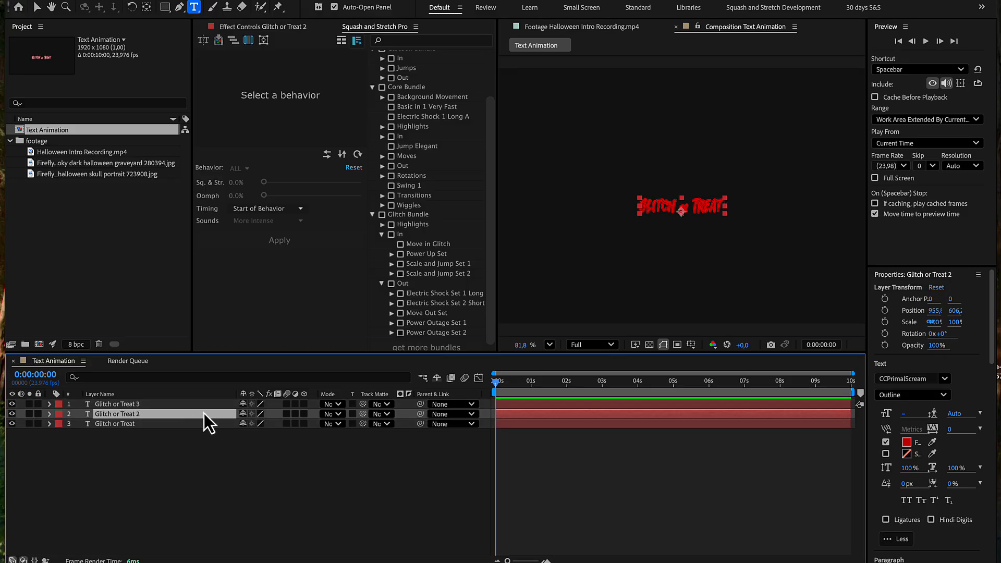
{"action": "left_click", "coordinate": [946, 398]}
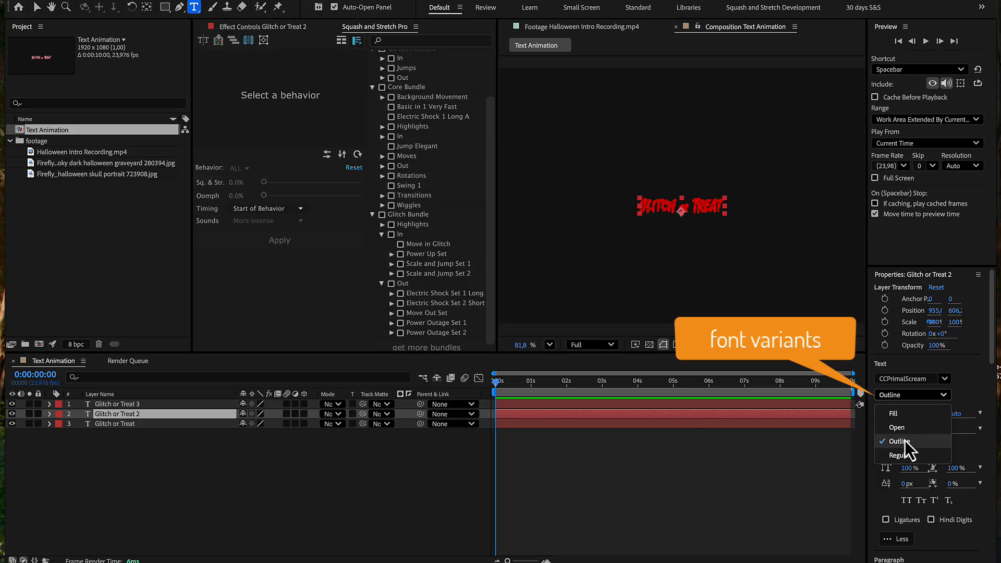
{"action": "left_click", "coordinate": [906, 455]}
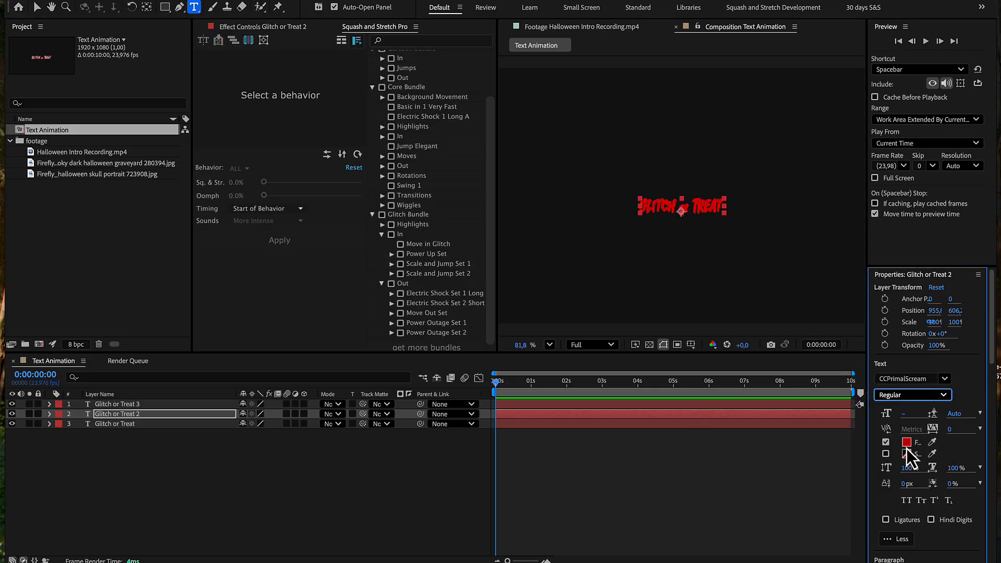
{"action": "left_click", "coordinate": [907, 445]}
{"action": "left_click", "coordinate": [366, 218]}
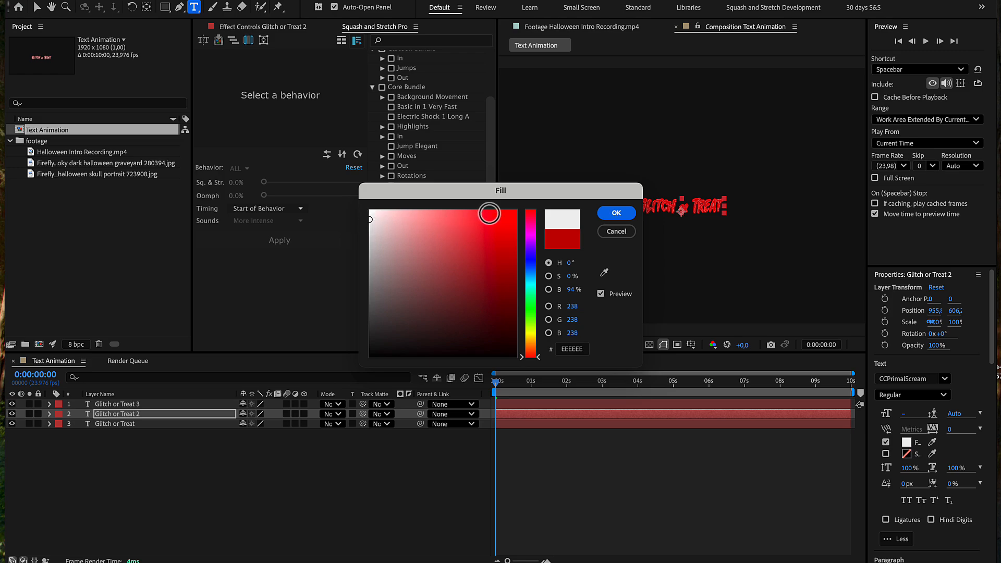
{"action": "left_click", "coordinate": [616, 213]}
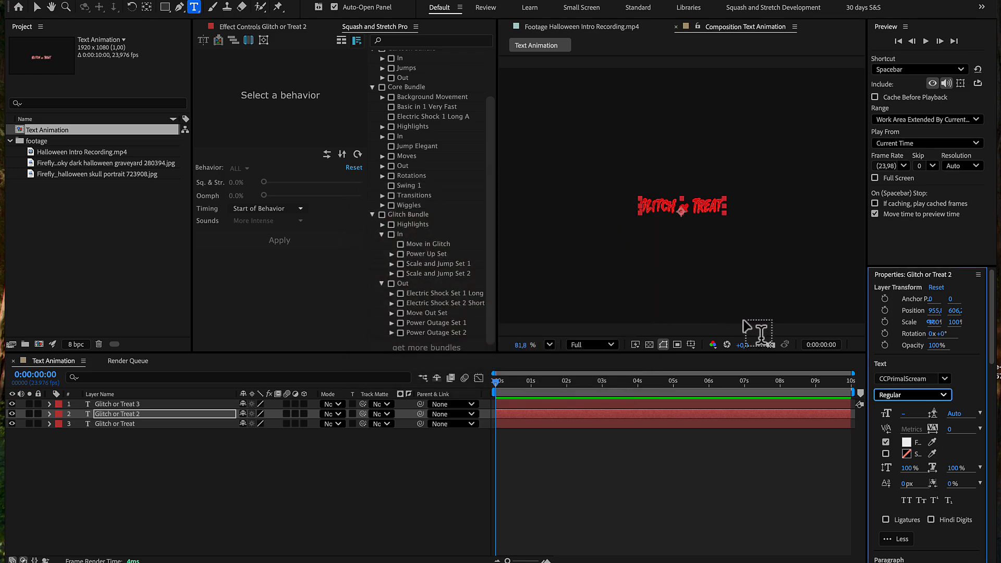
Step: Change the font variant of the Glitch or Treat 3 layer to Fill
{"action": "left_click", "coordinate": [214, 405]}
{"action": "left_click", "coordinate": [915, 396]}
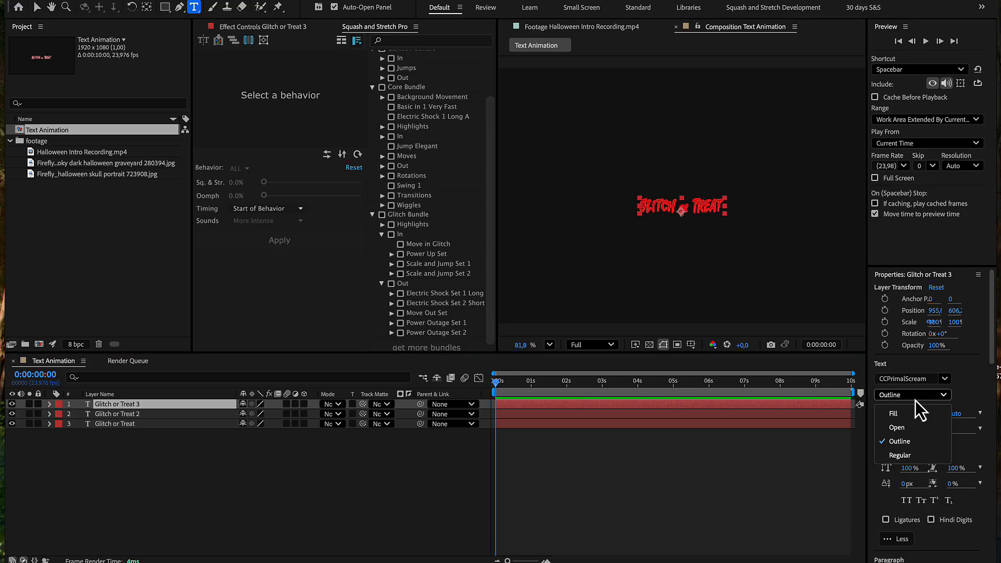
{"action": "left_click", "coordinate": [909, 413]}
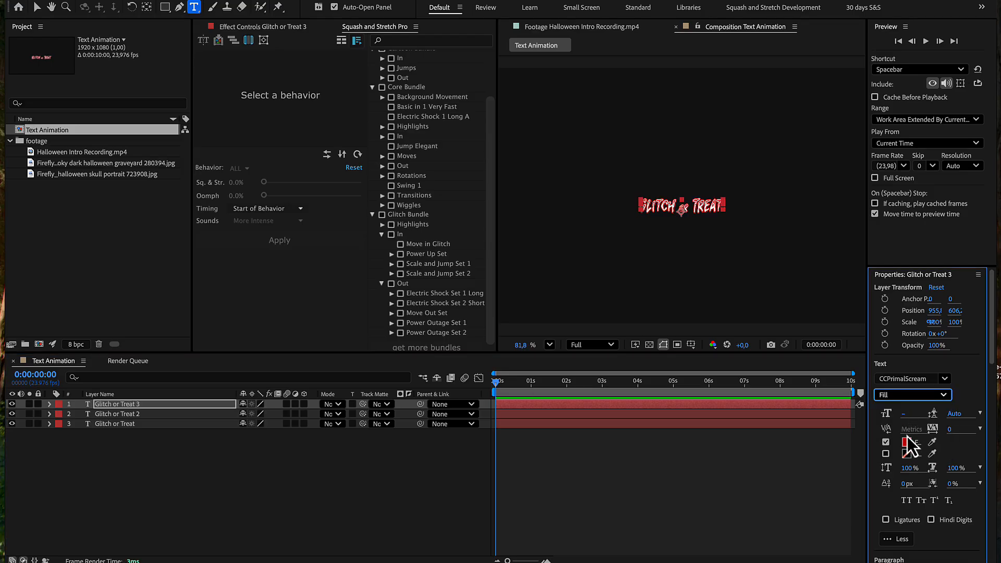
Step: Set the fill colour of the original Glitch or Treat layer to the slightly brighter red CE0202
{"action": "left_click", "coordinate": [167, 425]}
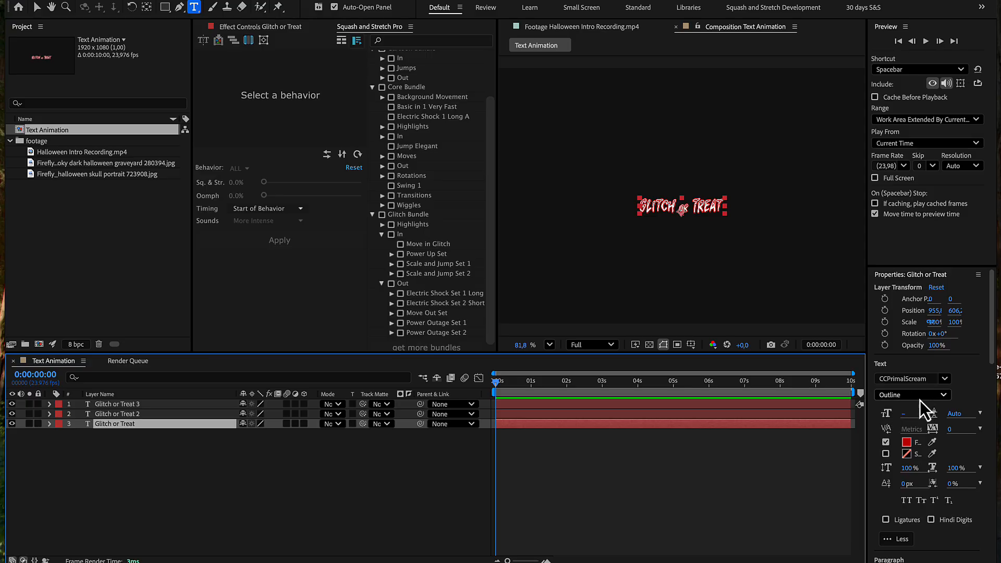
{"action": "left_click", "coordinate": [907, 443]}
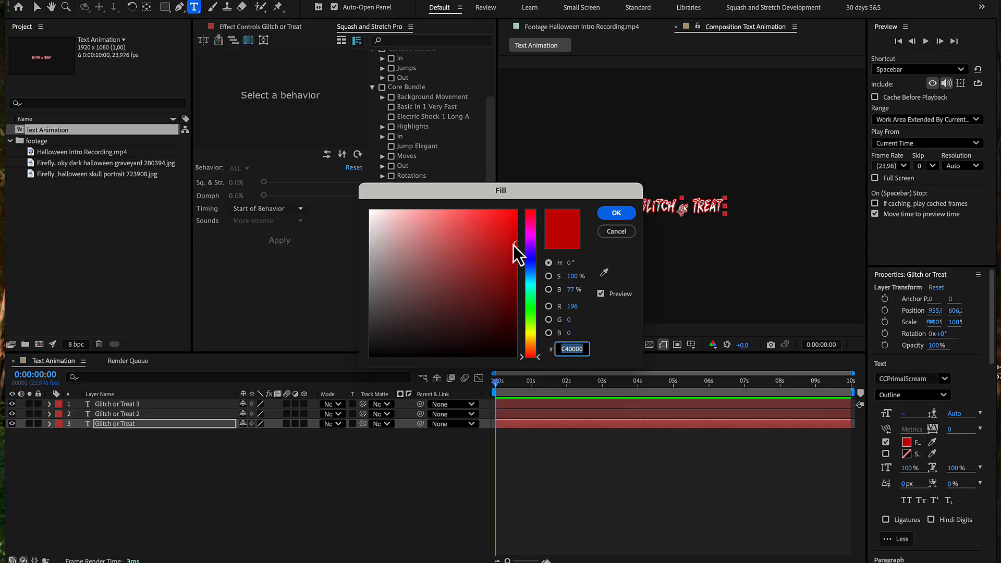
{"action": "left_click", "coordinate": [515, 238]}
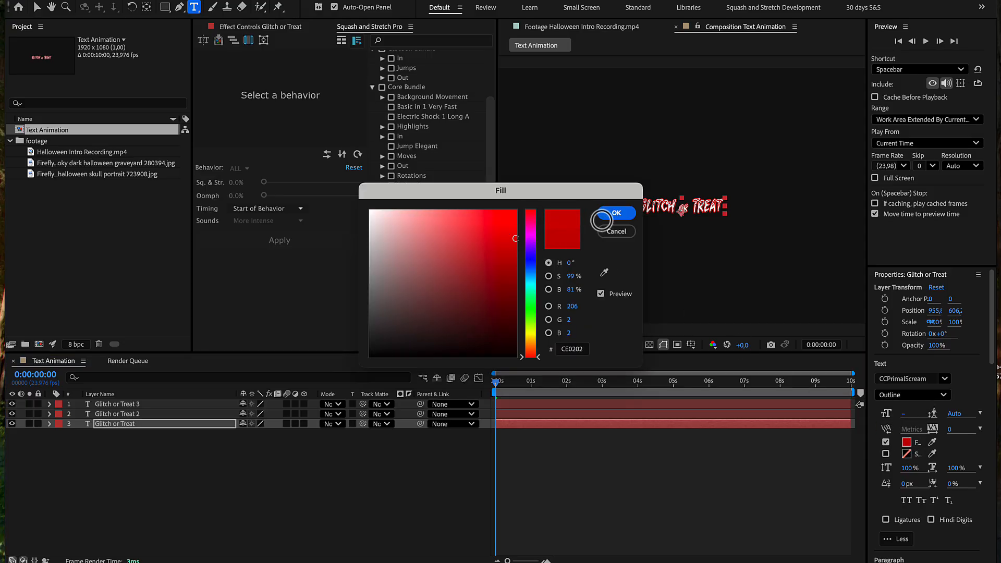
{"action": "left_click", "coordinate": [601, 221]}
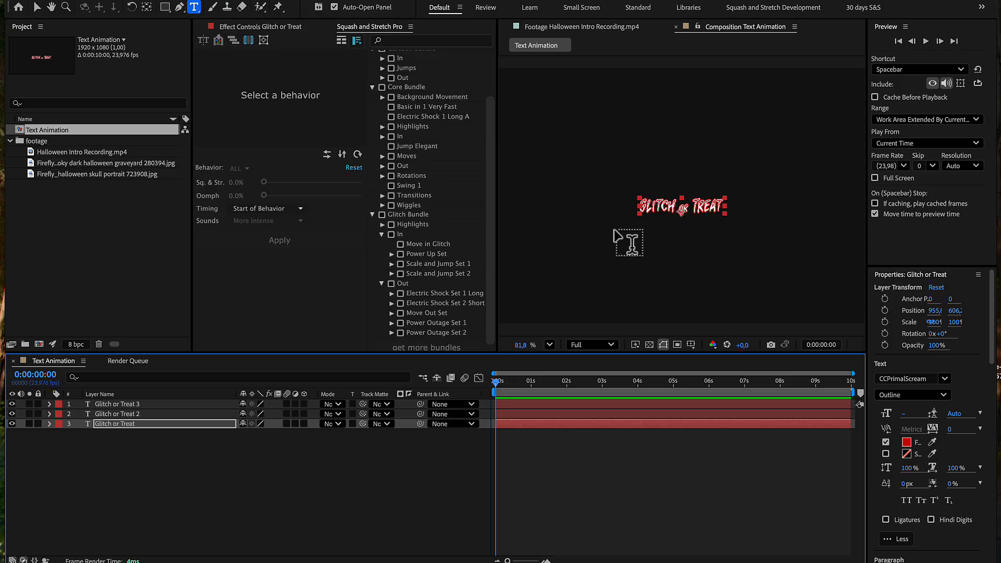
Step: Bring up the Squash & Stretch Pro page in the browser, select all three text layers and return to After Effects
{"action": "key", "text": "super+Tab"}
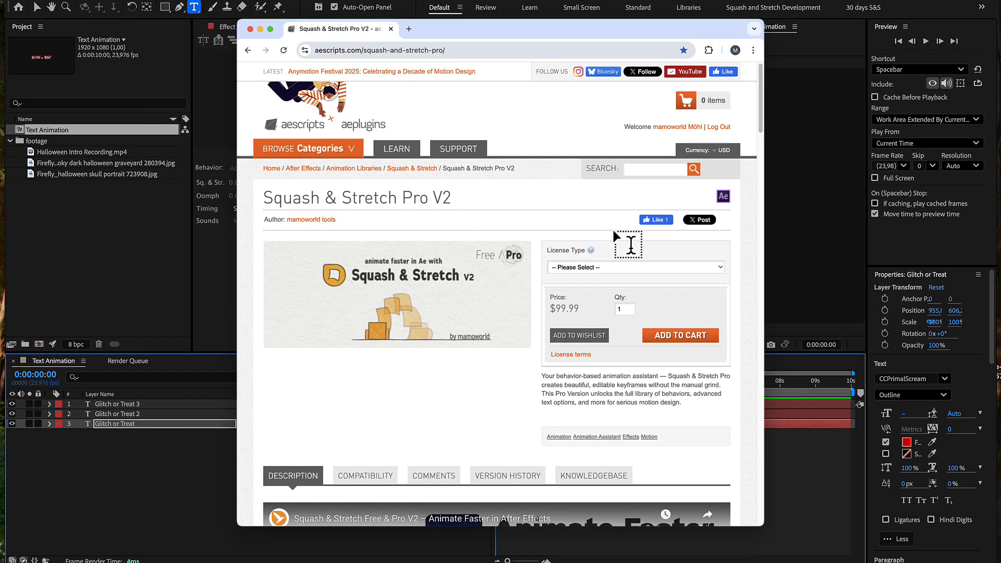
{"action": "left_click", "coordinate": [230, 406]}
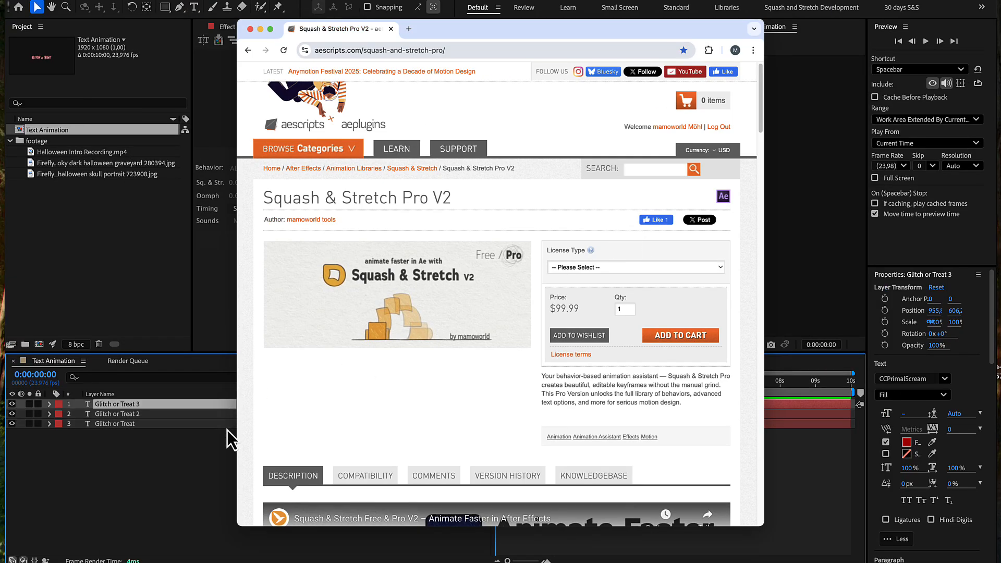
{"action": "left_click", "coordinate": [226, 426], "text": "shift"}
{"action": "key", "text": "super+Tab"}
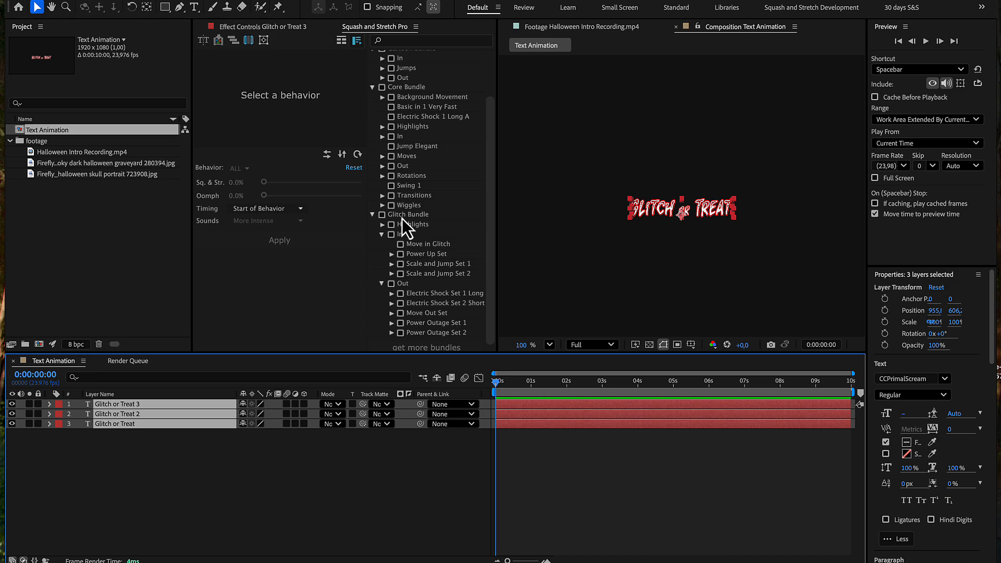
Step: Apply the Scale and Jump Set 1 behavior with Intense sounds at 0:00:01:09 to the three text layers, animated as full text
{"action": "left_click", "coordinate": [400, 263]}
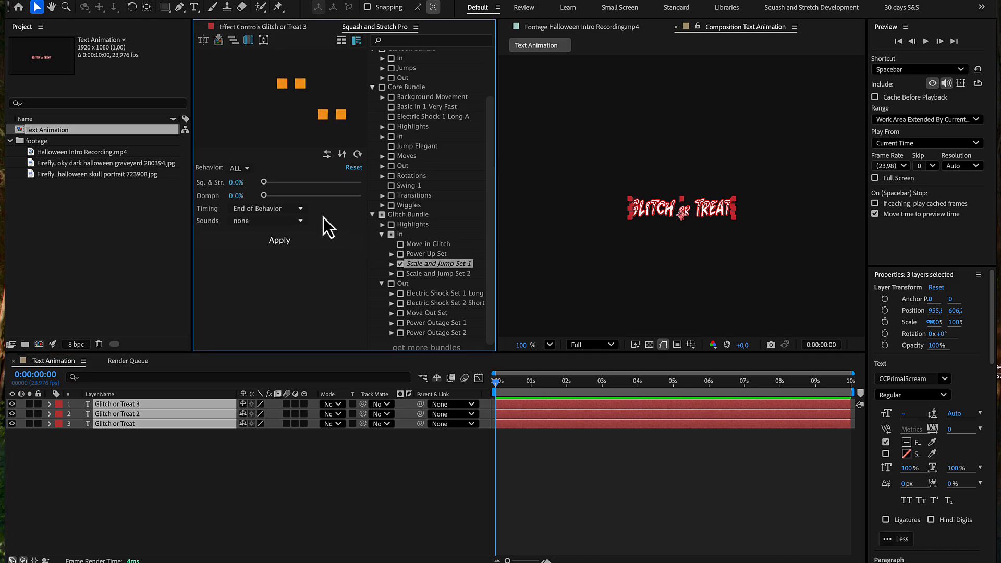
{"action": "left_click", "coordinate": [300, 222]}
{"action": "left_click", "coordinate": [287, 264]}
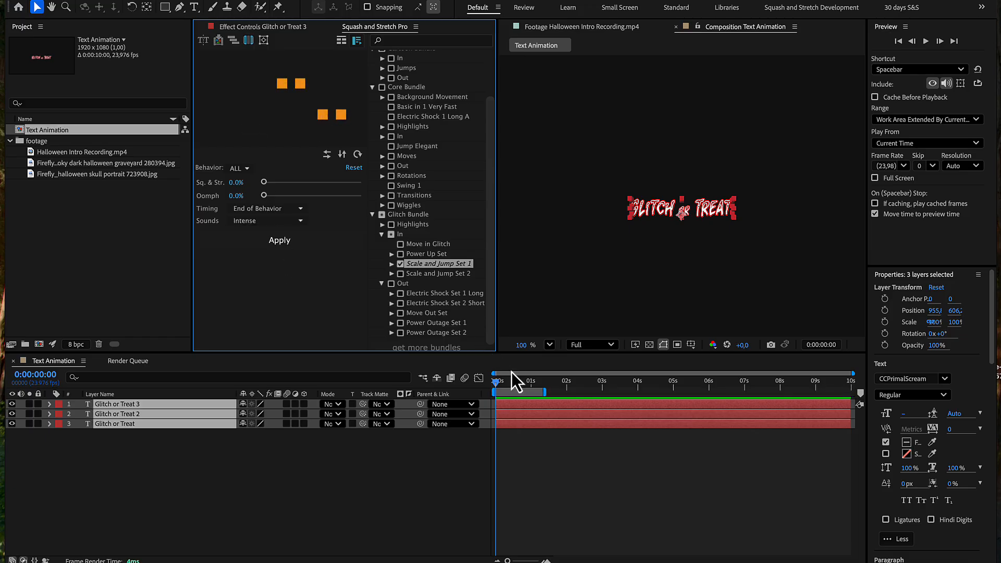
{"action": "left_click", "coordinate": [543, 383]}
{"action": "left_click", "coordinate": [293, 243]}
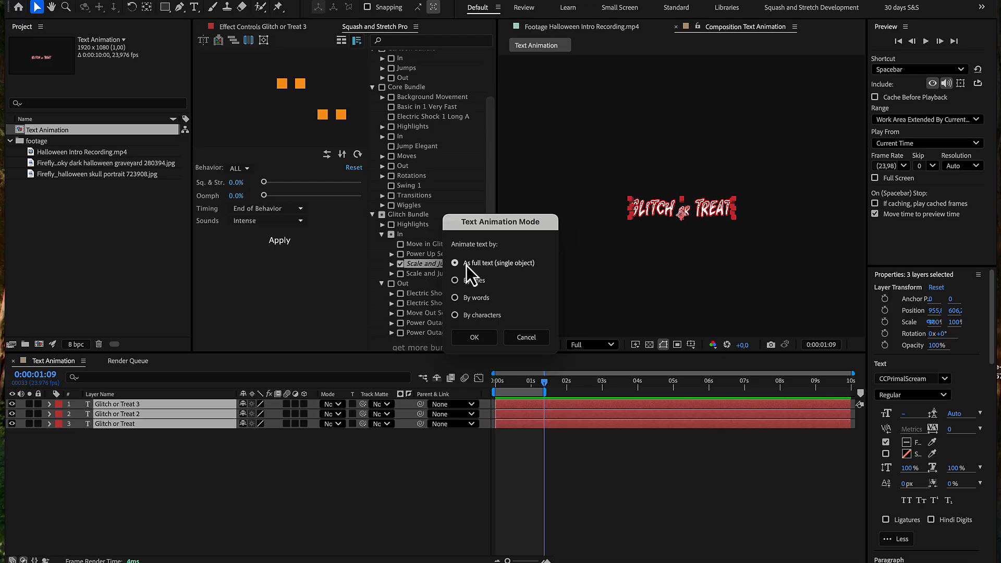
{"action": "left_click", "coordinate": [474, 337]}
{"action": "left_click", "coordinate": [472, 326]}
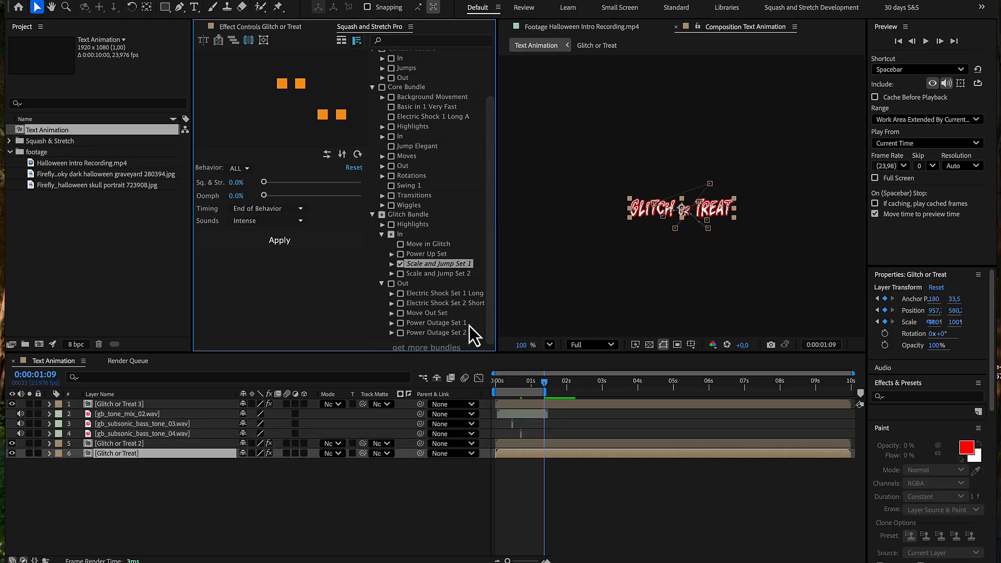
Step: Move the three generated sound layers below all the Glitch or Treat layers in the timeline
{"action": "left_click", "coordinate": [226, 415]}
{"action": "left_click", "coordinate": [217, 436], "text": "shift"}
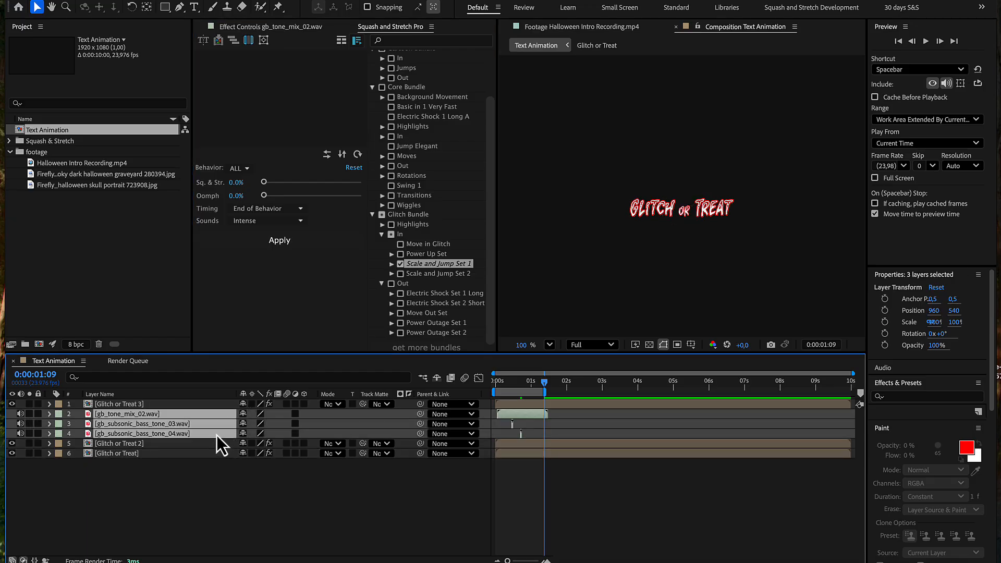
{"action": "left_click_drag", "start_coordinate": [217, 435], "coordinate": [215, 458]}
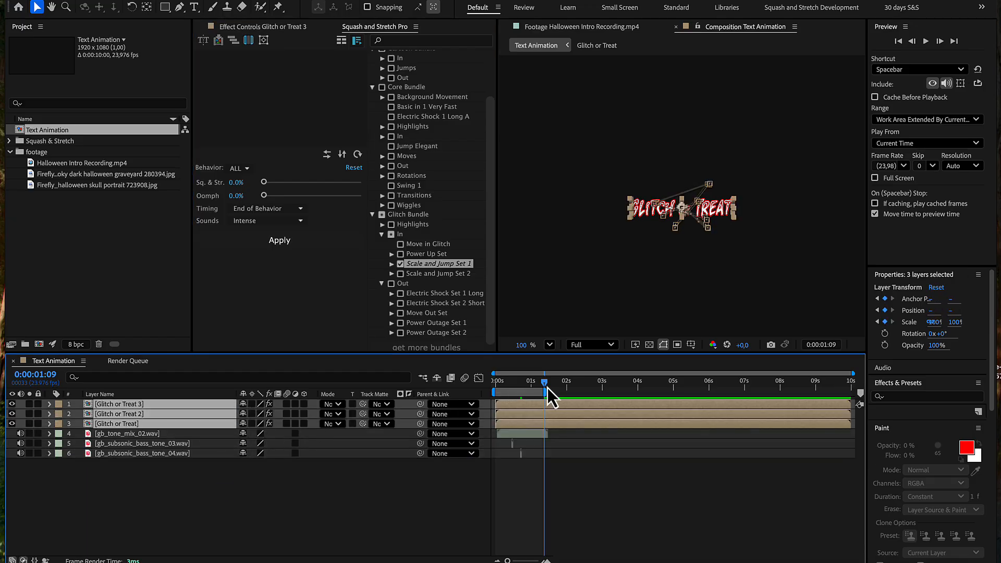
Step: Apply the Electric Shock Set 1 Long behavior with More Intense sounds to the three text layers at 0:00:01:21
{"action": "left_click_drag", "start_coordinate": [548, 388], "coordinate": [561, 388]}
{"action": "left_click", "coordinate": [409, 296]}
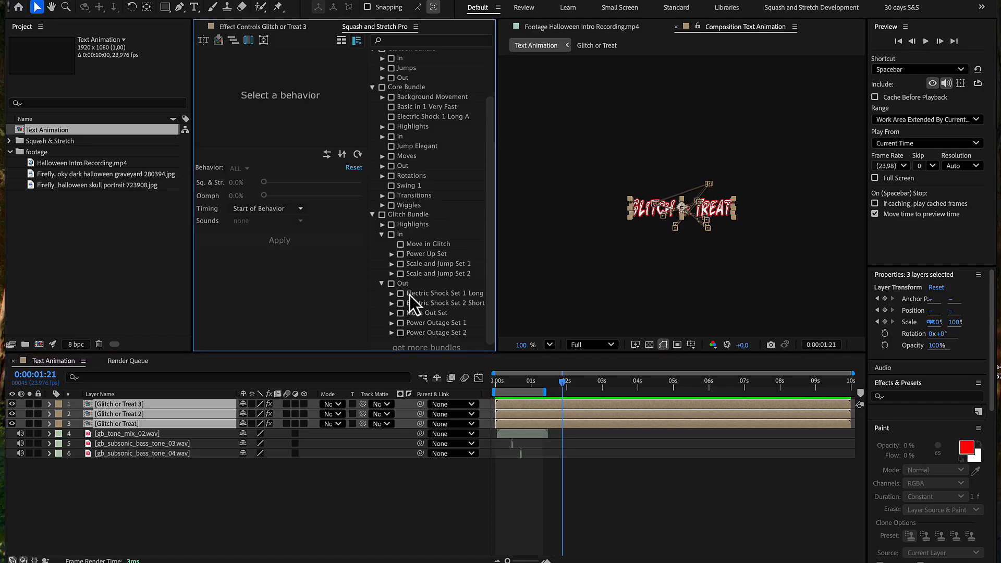
{"action": "left_click", "coordinate": [409, 296]}
{"action": "left_click", "coordinate": [300, 221]}
{"action": "left_click", "coordinate": [295, 242]}
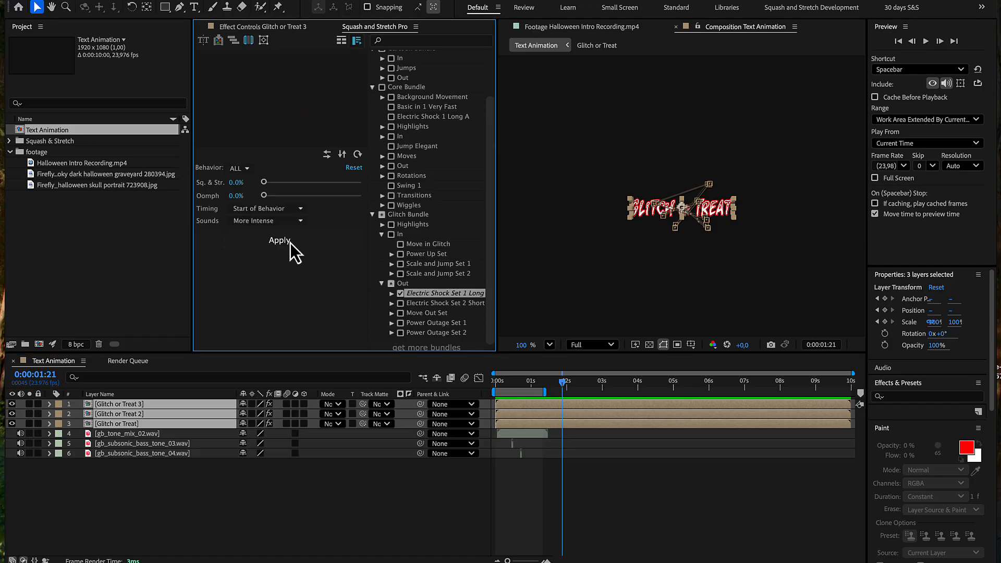
{"action": "left_click", "coordinate": [282, 240]}
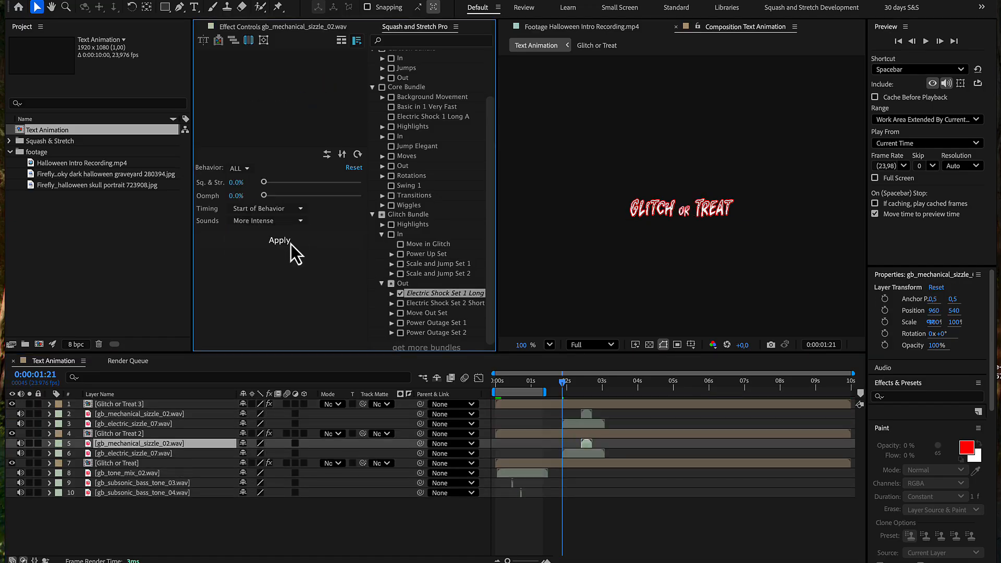
Step: Extend the work area end to just past 3 seconds and preview the text animation from the start
{"action": "left_click_drag", "start_coordinate": [532, 396], "coordinate": [606, 397]}
{"action": "left_click_drag", "start_coordinate": [504, 389], "coordinate": [473, 389]}
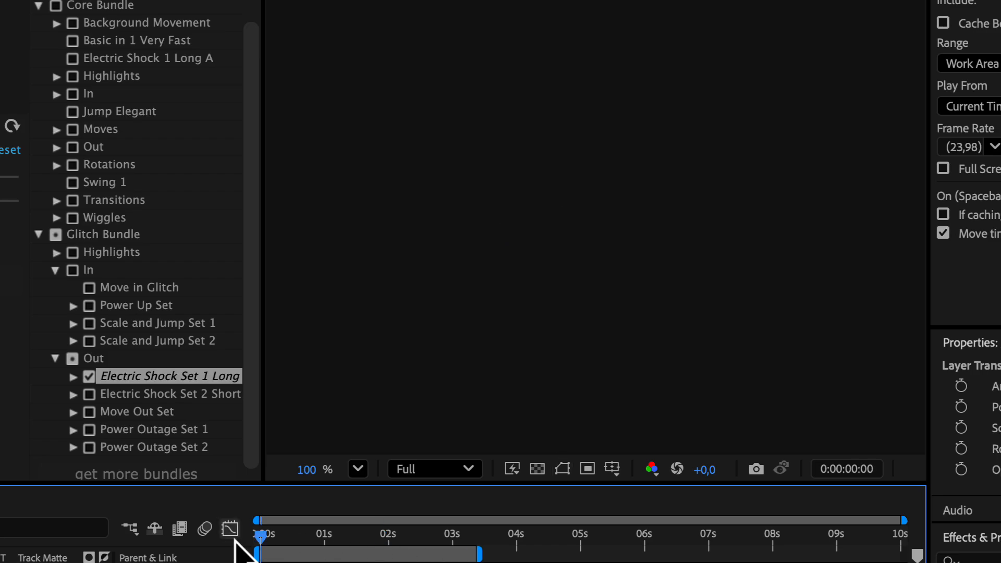
{"action": "key", "text": "space"}
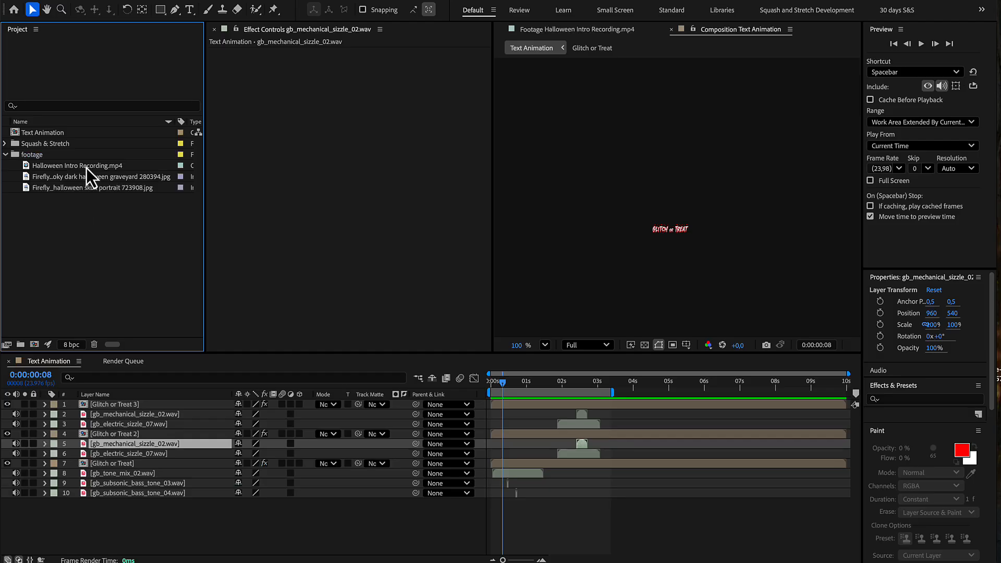
Step: Create a new composition from Halloween Intro Recording.mp4 and duplicate its footage layer
{"action": "left_click", "coordinate": [86, 168]}
{"action": "left_click_drag", "start_coordinate": [86, 167], "coordinate": [35, 345]}
{"action": "key", "text": "ctrl+d"}
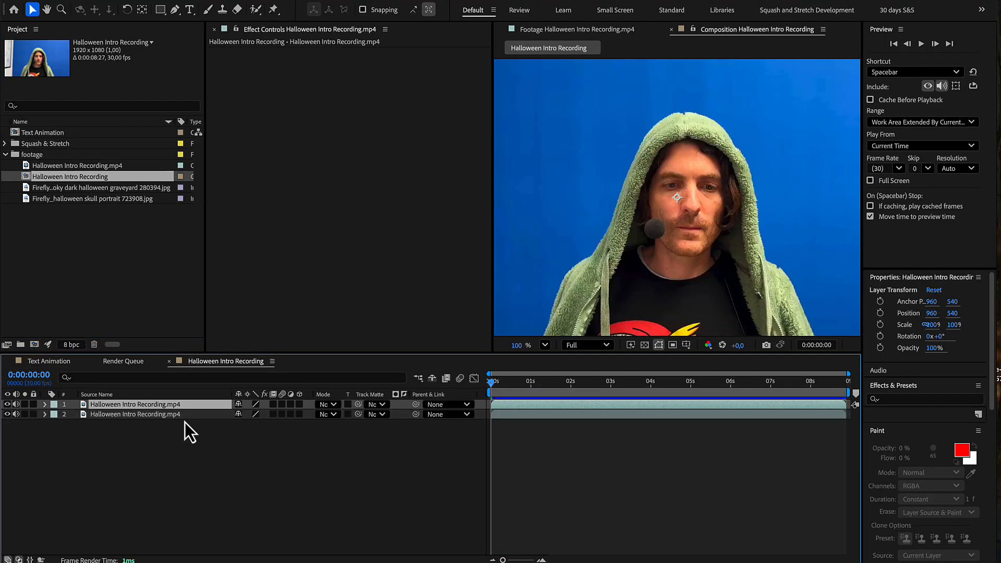
Step: Rename the upper footage layer Inner Roto and the lower footage layer Keylight
{"action": "key", "text": "Return"}
{"action": "type", "text": "Inner Roto"}
{"action": "key", "text": "Return"}
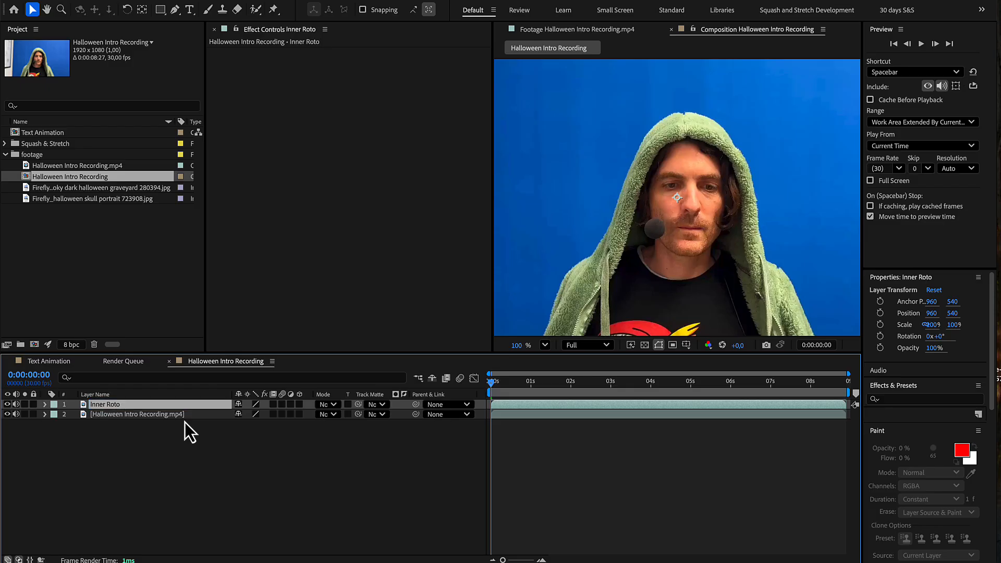
{"action": "left_click", "coordinate": [178, 414]}
{"action": "key", "text": "Return"}
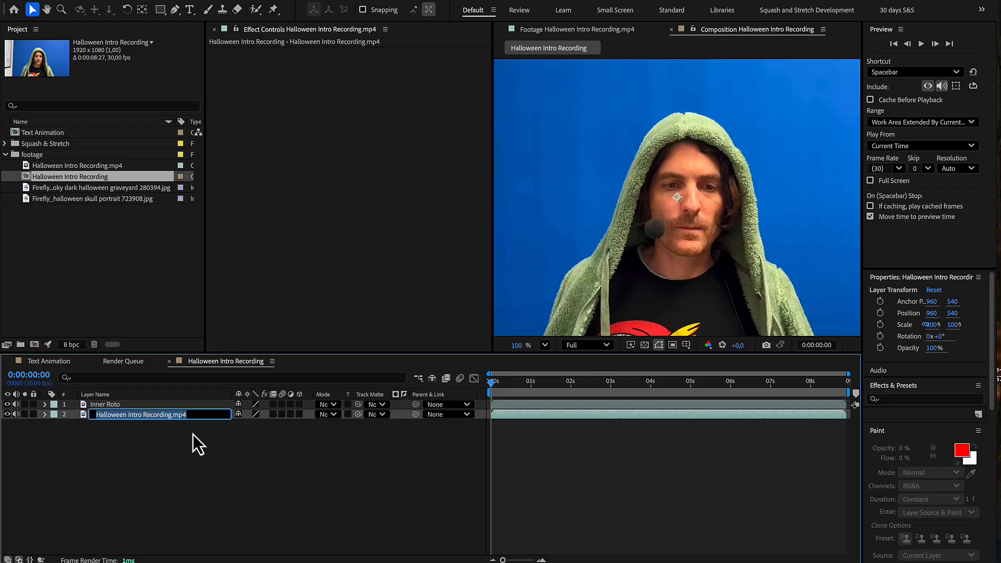
{"action": "type", "text": "Keylight"}
{"action": "key", "text": "Return"}
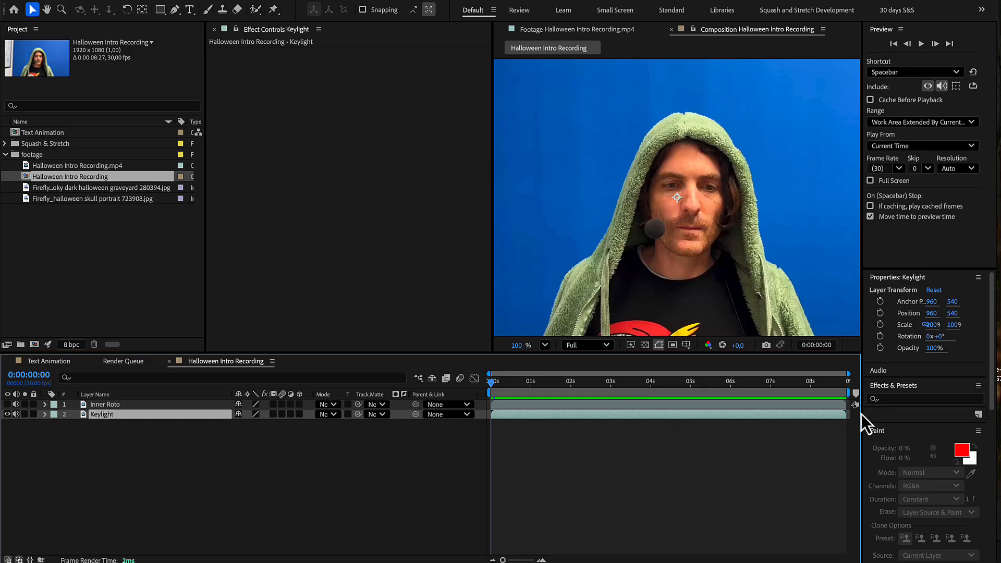
Step: Apply the Keylight (1.2) effect to the Keylight layer and sample the blue backdrop as its Screen Colour
{"action": "left_click", "coordinate": [907, 400]}
{"action": "type", "text": "keylight"}
{"action": "left_click", "coordinate": [899, 461]}
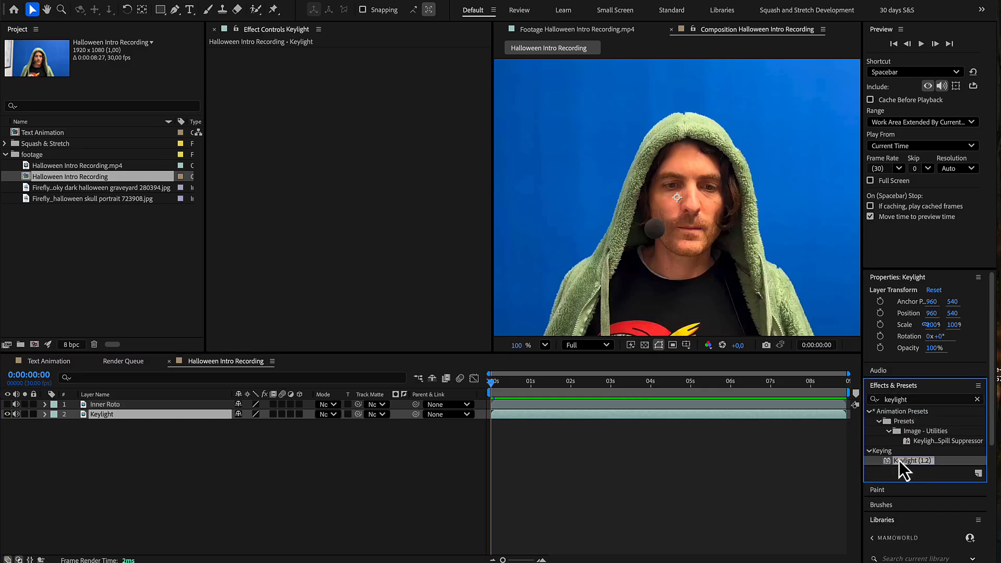
{"action": "left_click_drag", "start_coordinate": [899, 461], "coordinate": [209, 415]}
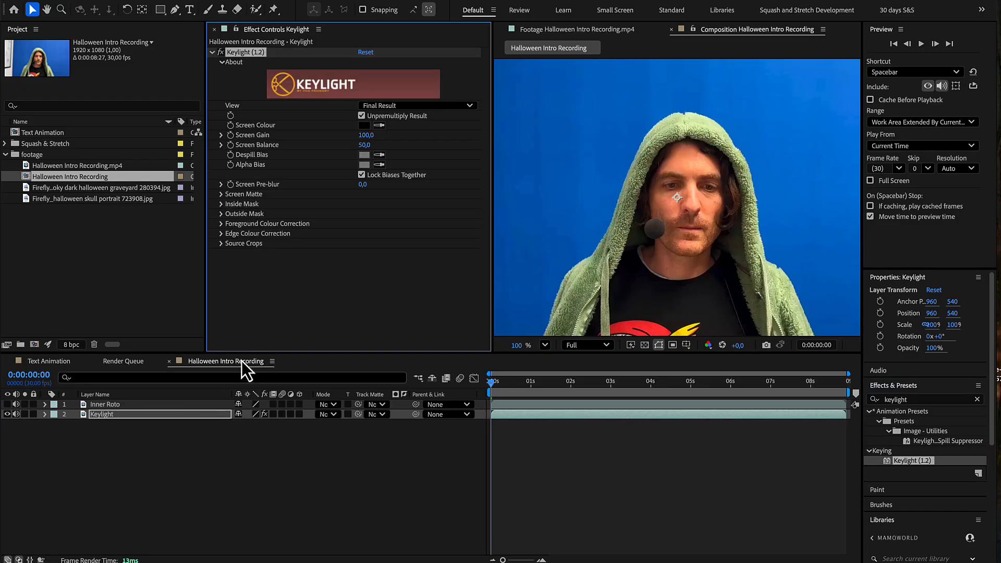
{"action": "left_click", "coordinate": [379, 125]}
{"action": "left_click", "coordinate": [628, 156]}
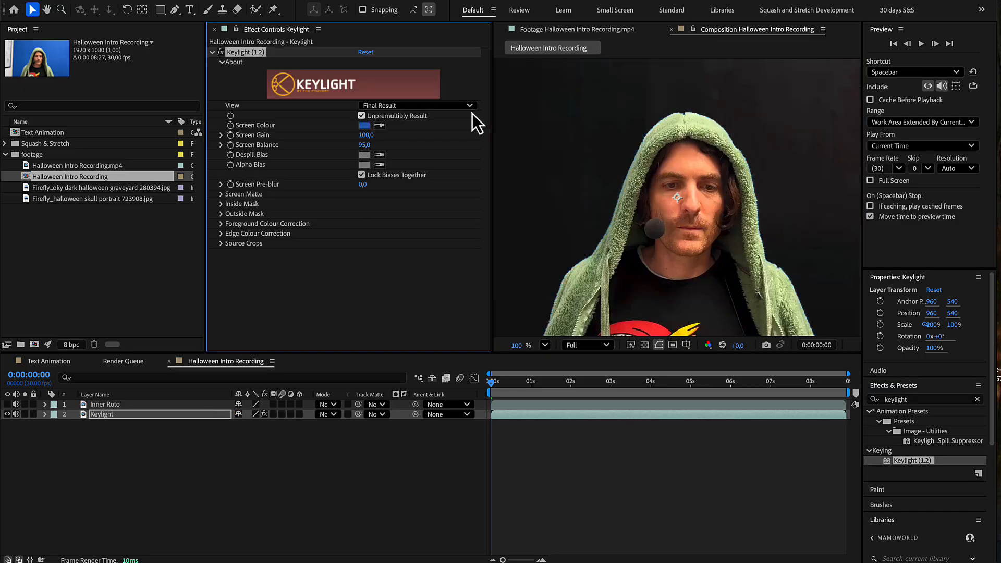
Step: Set Keylight's Clip Black to 16 using the Status view, and return the effect's view to Final Result
{"action": "left_click", "coordinate": [469, 108]}
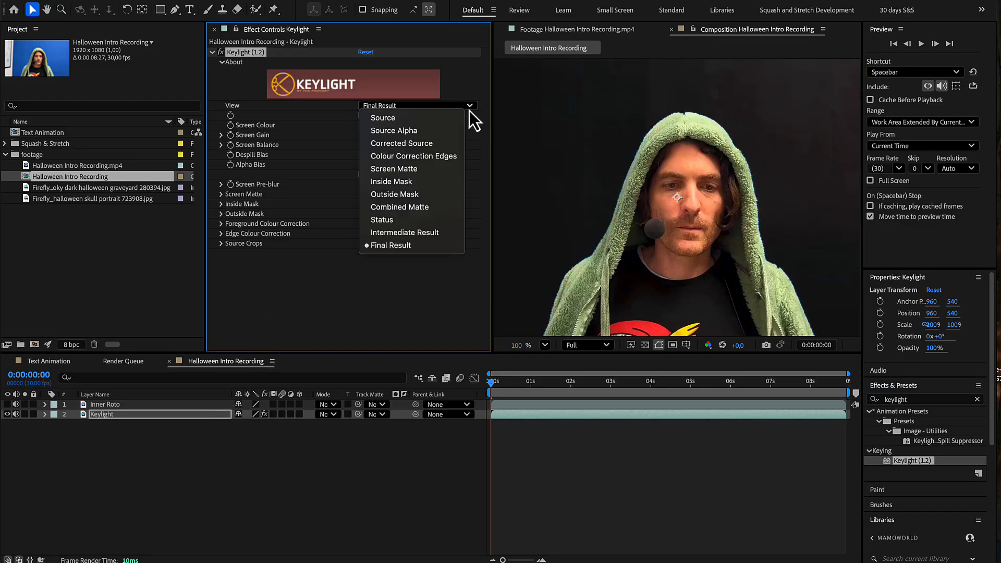
{"action": "left_click", "coordinate": [440, 219]}
{"action": "left_click", "coordinate": [222, 195]}
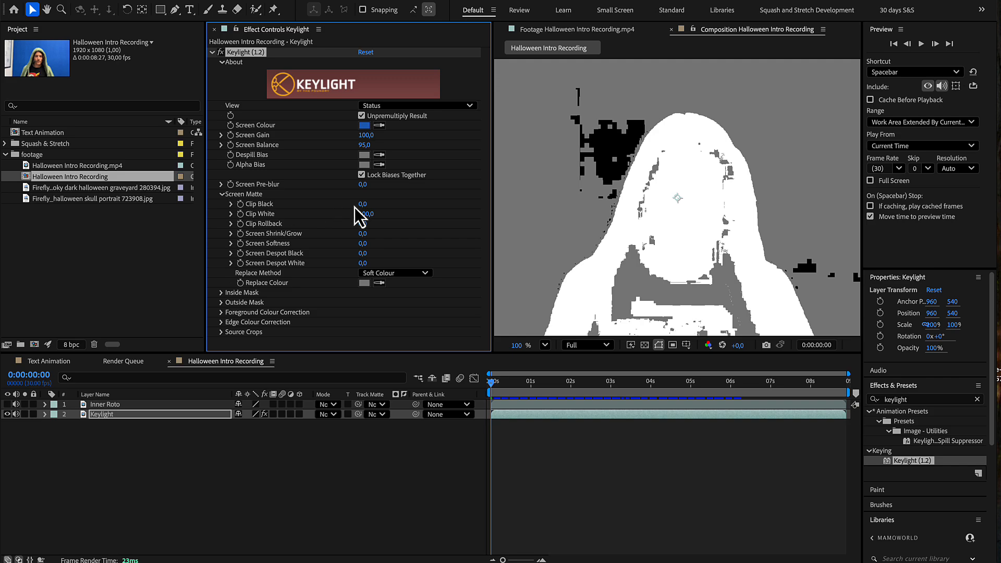
{"action": "left_click_drag", "start_coordinate": [362, 204], "coordinate": [370, 207]}
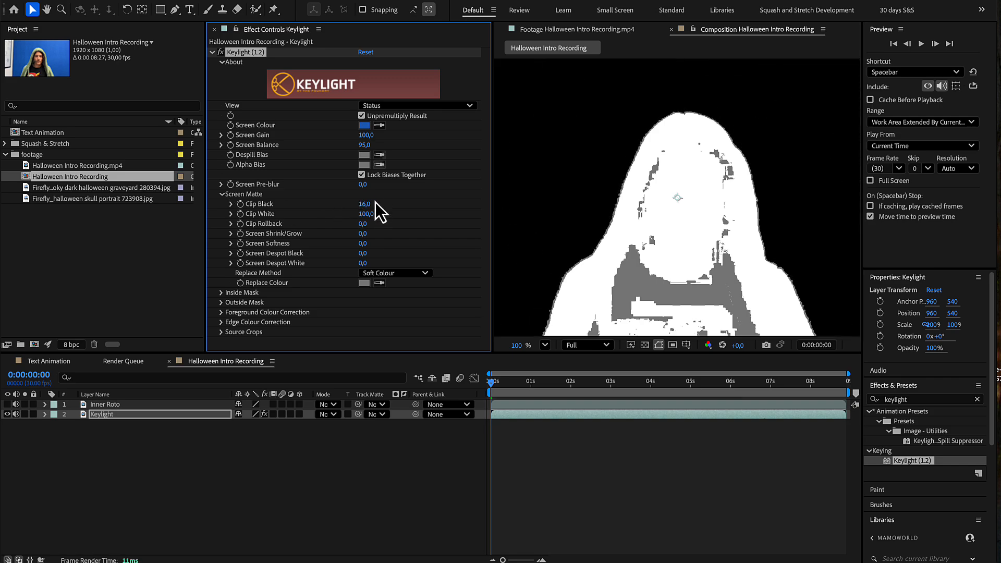
{"action": "left_click", "coordinate": [389, 108]}
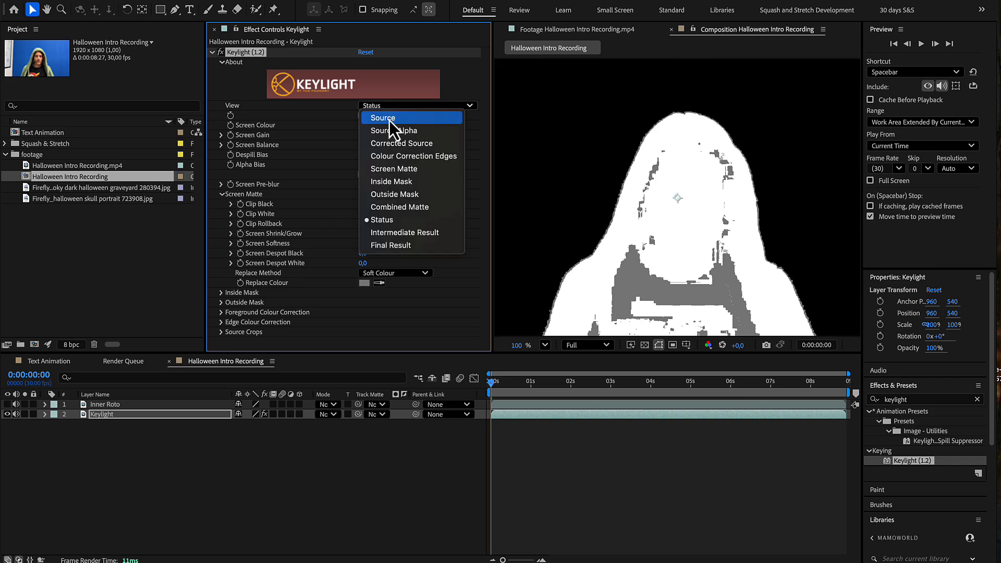
{"action": "left_click", "coordinate": [394, 246]}
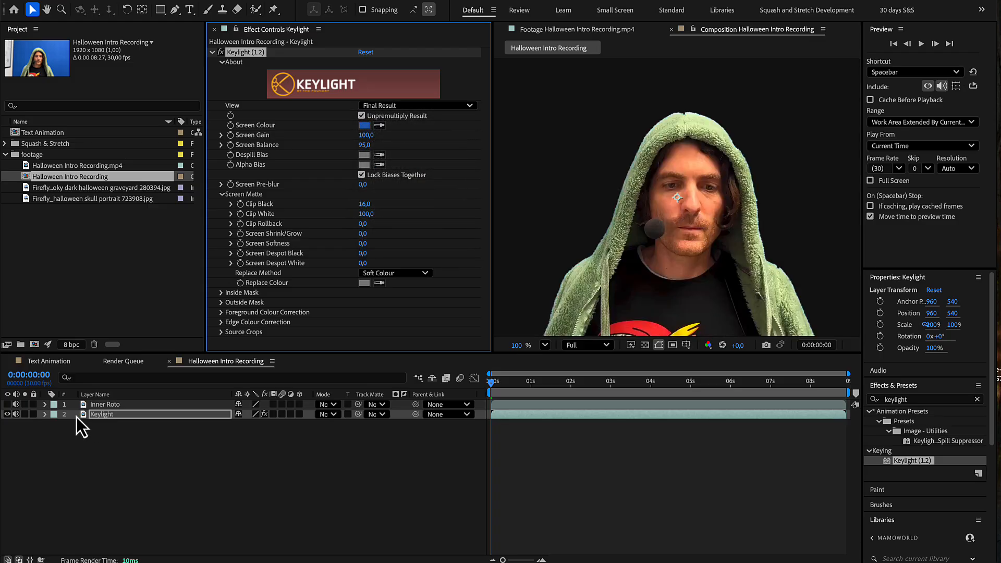
Step: Show the Inner Roto layer and use the Roto Brush to select the face and chest inside the hood, excluding the hood fabric
{"action": "left_click", "coordinate": [7, 404]}
{"action": "double_click", "coordinate": [104, 405]}
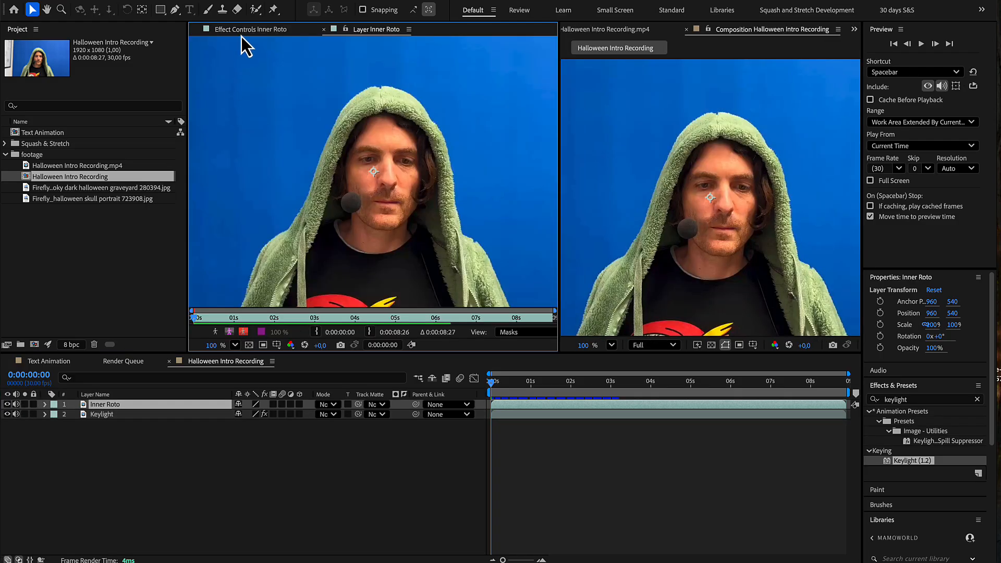
{"action": "left_click", "coordinate": [255, 10]}
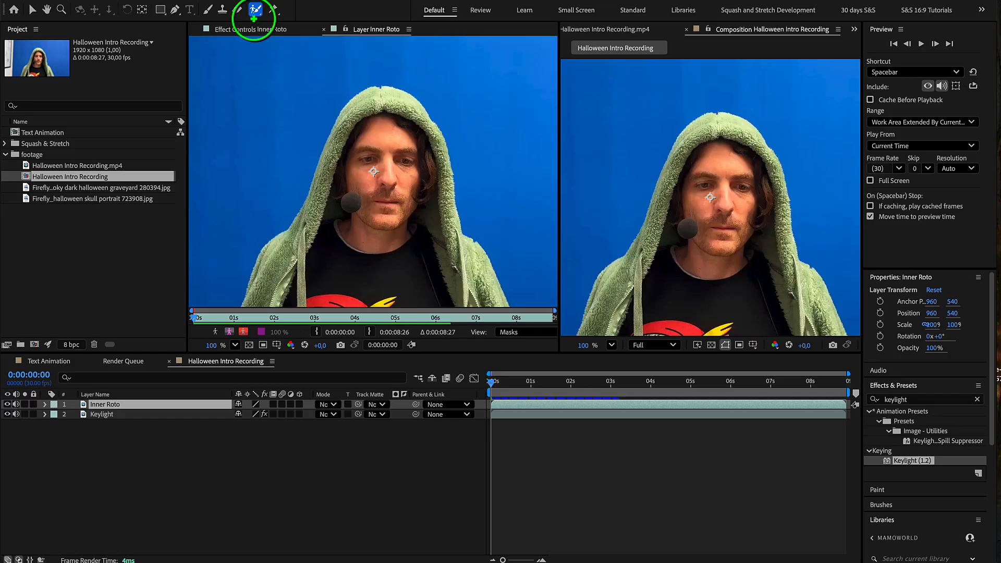
{"action": "mouse_move", "coordinate": [296, 271]}
{"action": "left_mouse_down"}
{"action": "mouse_move", "coordinate": [313, 292]}
{"action": "mouse_move", "coordinate": [365, 153]}
{"action": "mouse_move", "coordinate": [404, 144]}
{"action": "mouse_move", "coordinate": [431, 291]}
{"action": "left_mouse_up"}
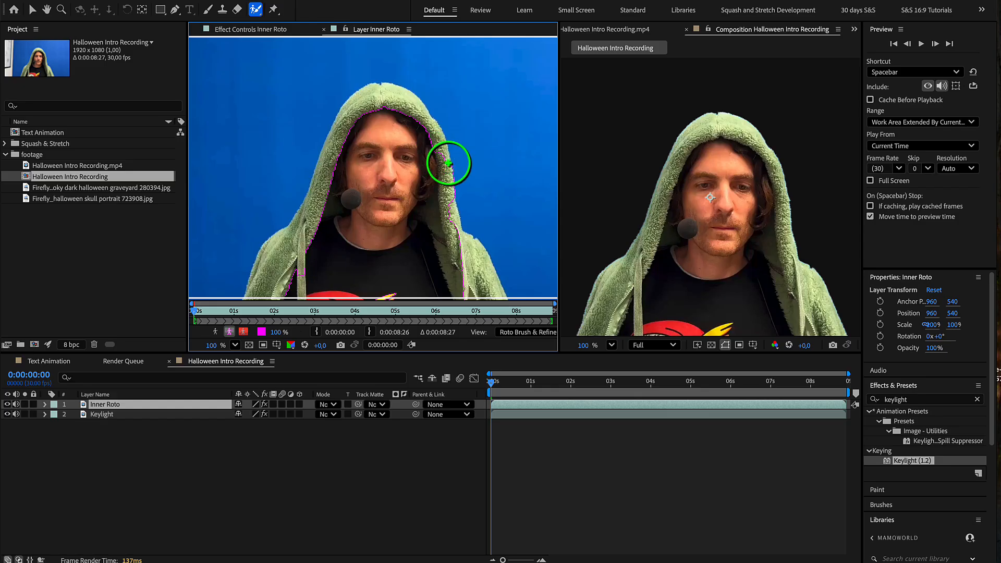
{"action": "left_click_drag", "start_coordinate": [446, 152], "coordinate": [466, 261], "text": "alt"}
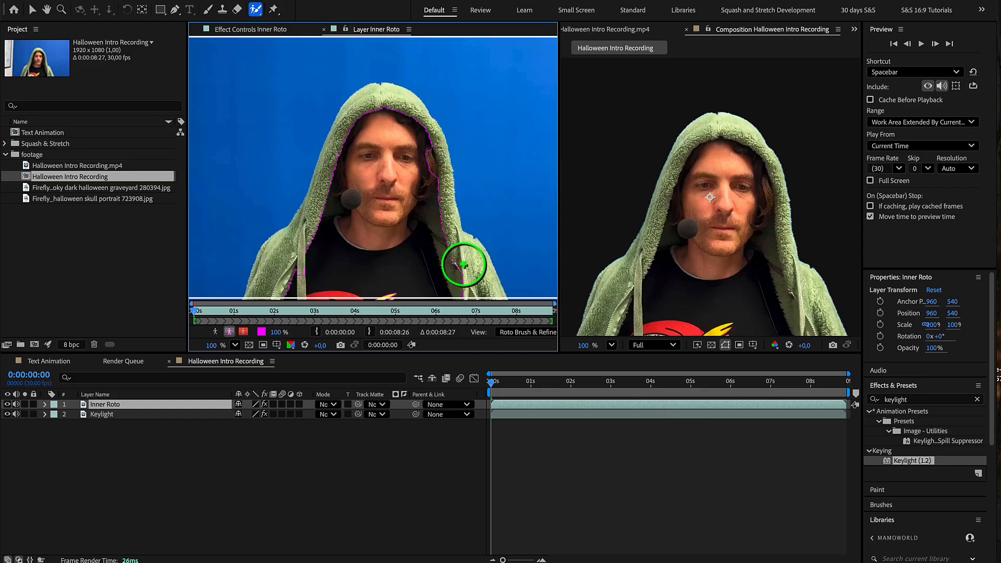
{"action": "left_click_drag", "start_coordinate": [424, 157], "coordinate": [426, 175]}
Step: Freeze the Roto Brush propagation on Inner Roto and close its layer view
{"action": "left_click_drag", "start_coordinate": [559, 313], "coordinate": [718, 319]}
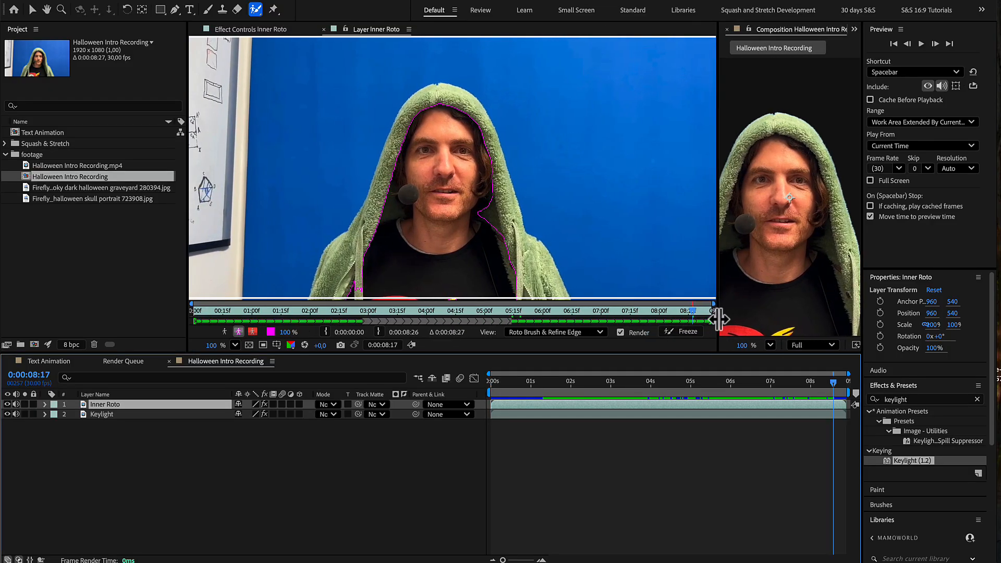
{"action": "left_click", "coordinate": [686, 334]}
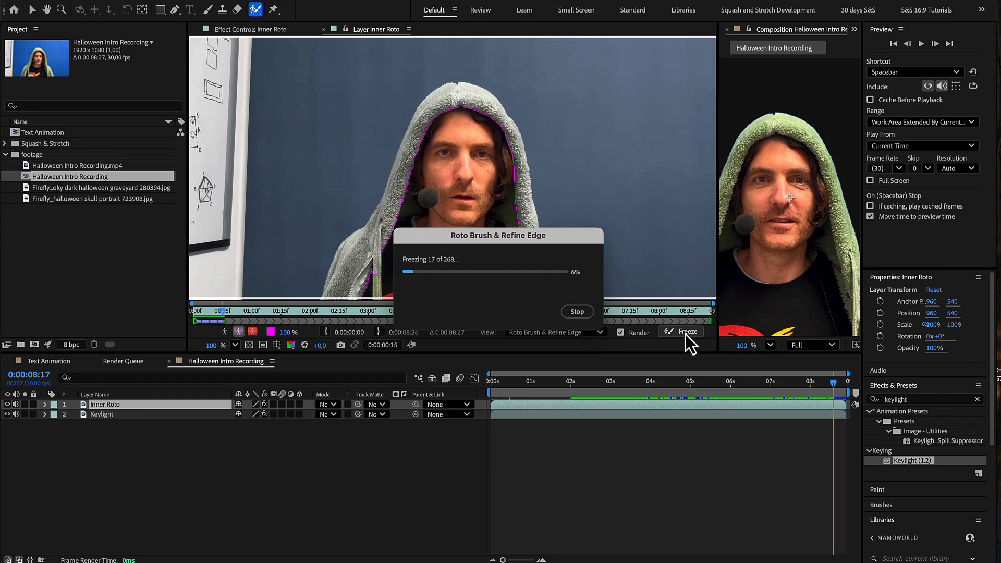
{"action": "left_click", "coordinate": [323, 29]}
{"action": "left_click_drag", "start_coordinate": [719, 172], "coordinate": [468, 172]}
Step: Apply Curves to the Inner Roto layer and pull the RGB curve far down to make the face almost black
{"action": "left_click", "coordinate": [918, 400]}
{"action": "type", "text": "curves"}
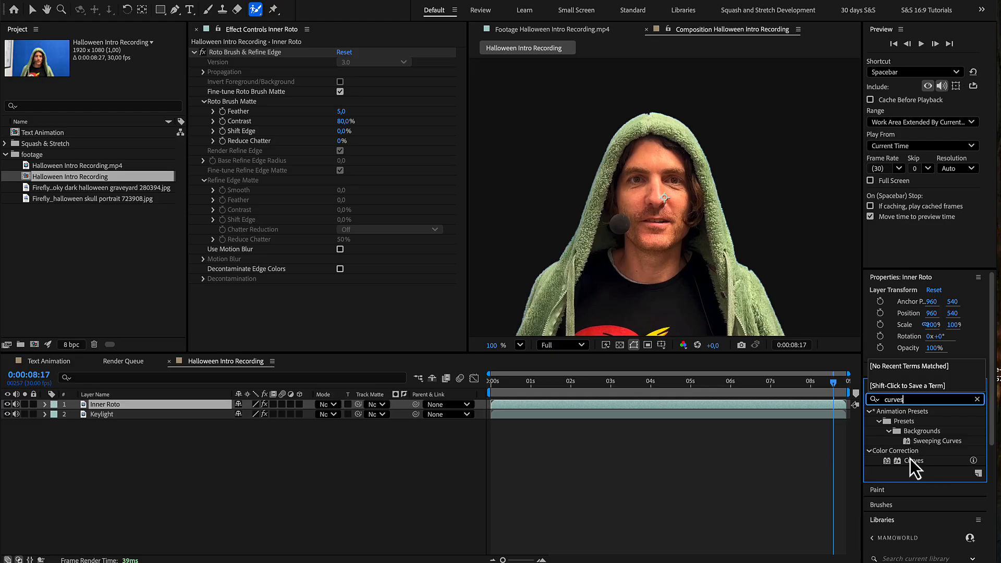
{"action": "left_click_drag", "start_coordinate": [913, 461], "coordinate": [201, 405]}
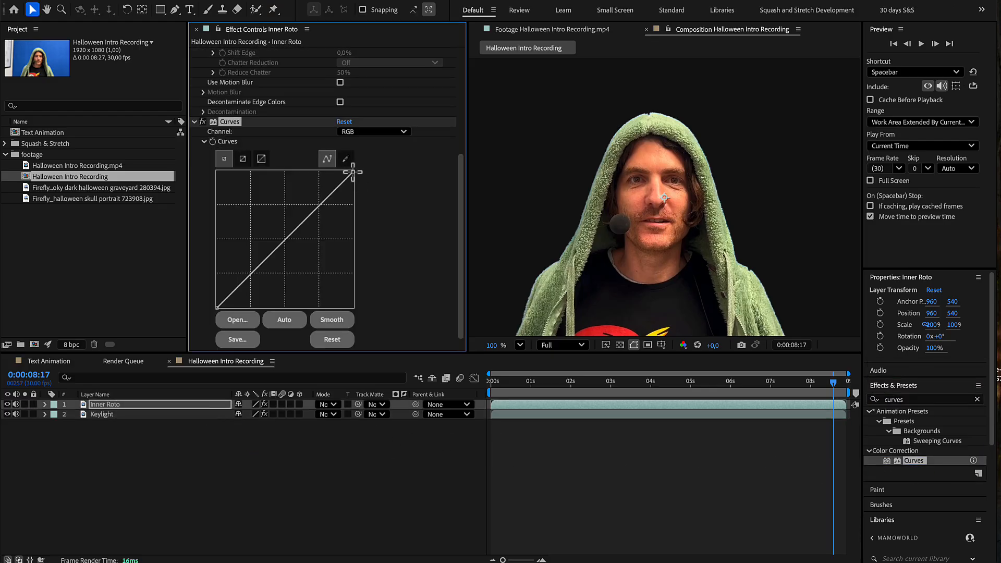
{"action": "left_click_drag", "start_coordinate": [354, 173], "coordinate": [357, 284]}
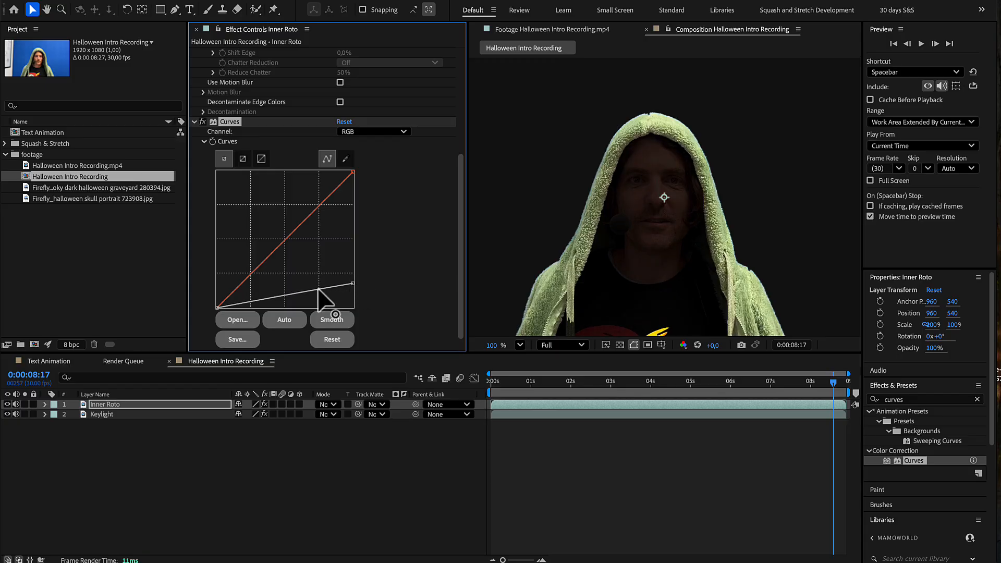
{"action": "left_click_drag", "start_coordinate": [319, 291], "coordinate": [318, 297]}
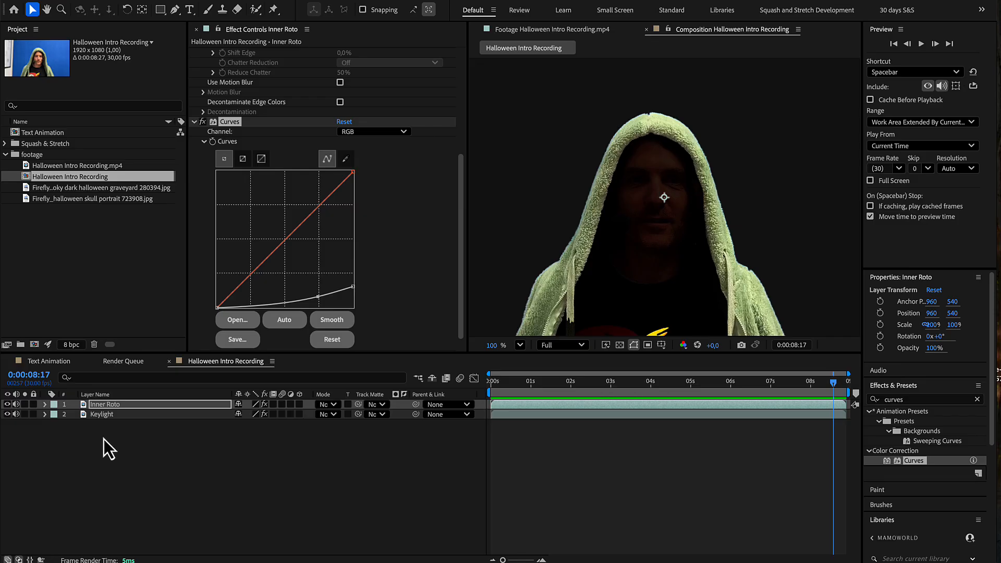
Step: Apply Curves to the Keylight layer and lower the RGB curve's highlights and midtones to darken the hoodie
{"action": "left_click", "coordinate": [103, 416]}
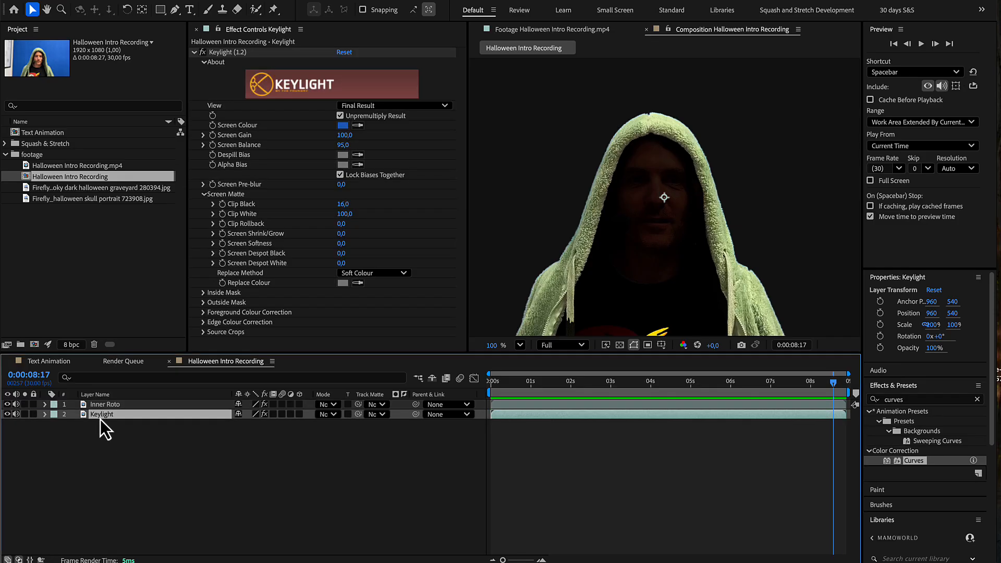
{"action": "left_click_drag", "start_coordinate": [903, 464], "coordinate": [209, 420]}
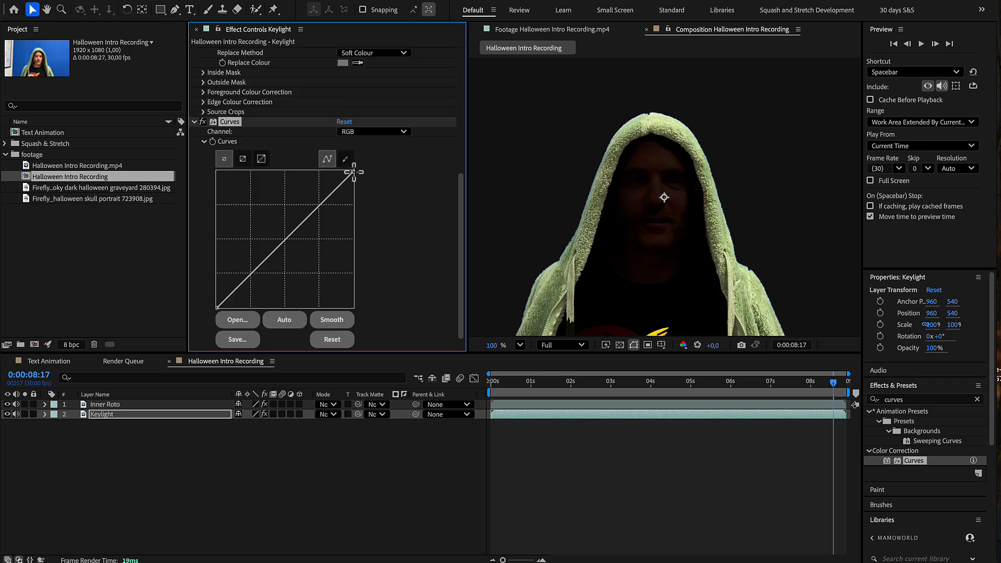
{"action": "left_click_drag", "start_coordinate": [353, 172], "coordinate": [349, 264]}
{"action": "left_click_drag", "start_coordinate": [286, 284], "coordinate": [279, 301]}
Step: Draw a rectangular mask around the hooded figure on the Keylight layer, leaving out the whiteboard beside him
{"action": "key", "text": "q"}
{"action": "key", "text": "comma"}
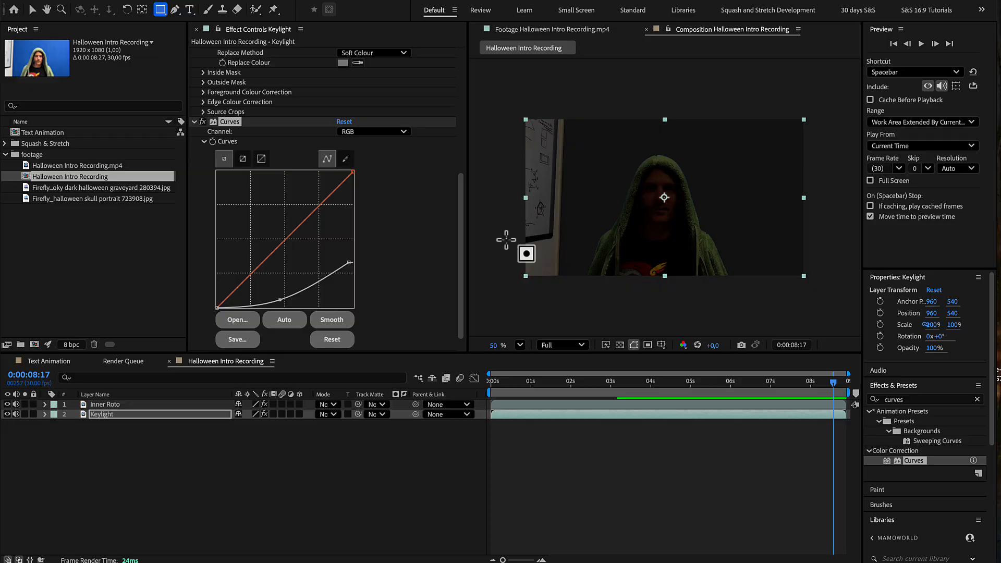
{"action": "mouse_move", "coordinate": [568, 139]}
{"action": "left_mouse_down"}
{"action": "mouse_move", "coordinate": [604, 204]}
{"action": "mouse_move", "coordinate": [693, 270]}
{"action": "mouse_move", "coordinate": [750, 297]}
{"action": "left_mouse_up"}
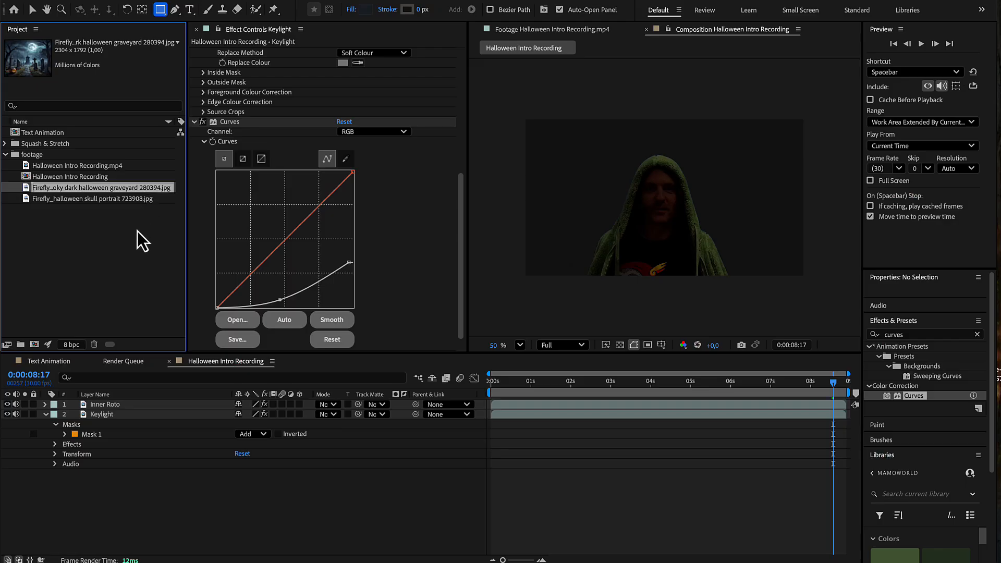
Step: Place the dark Halloween graveyard image beneath the Keylight layer and darken it with a lowered Curves RGB curve
{"action": "left_click_drag", "start_coordinate": [137, 422], "coordinate": [140, 473]}
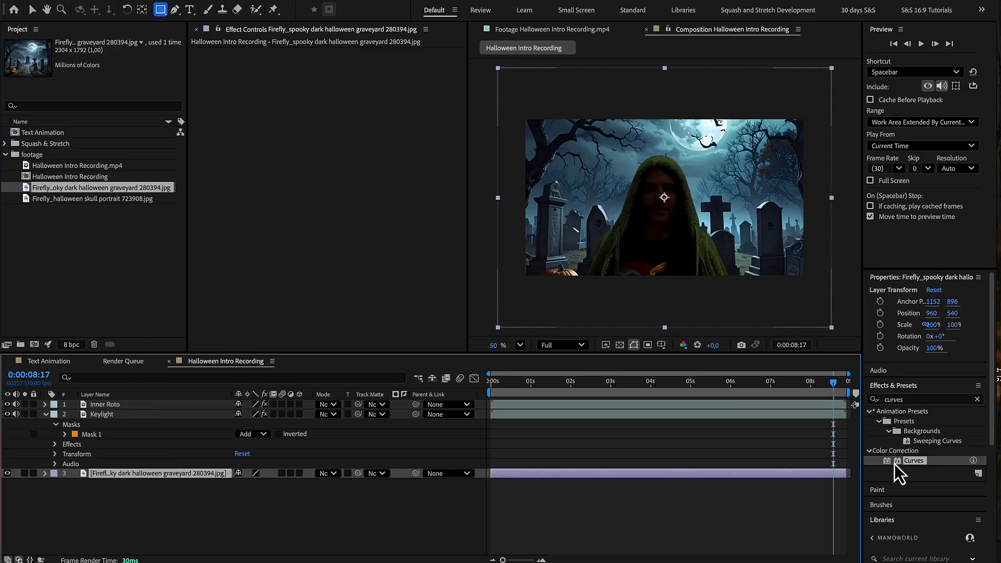
{"action": "left_click_drag", "start_coordinate": [894, 462], "coordinate": [677, 484]}
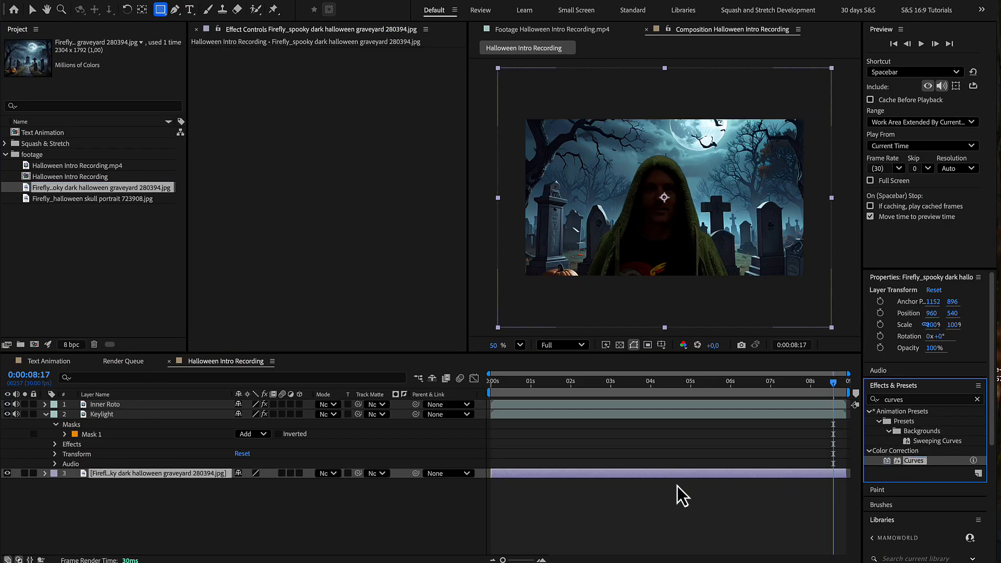
{"action": "left_click_drag", "start_coordinate": [677, 484], "coordinate": [172, 473]}
{"action": "left_click_drag", "start_coordinate": [353, 102], "coordinate": [326, 193]}
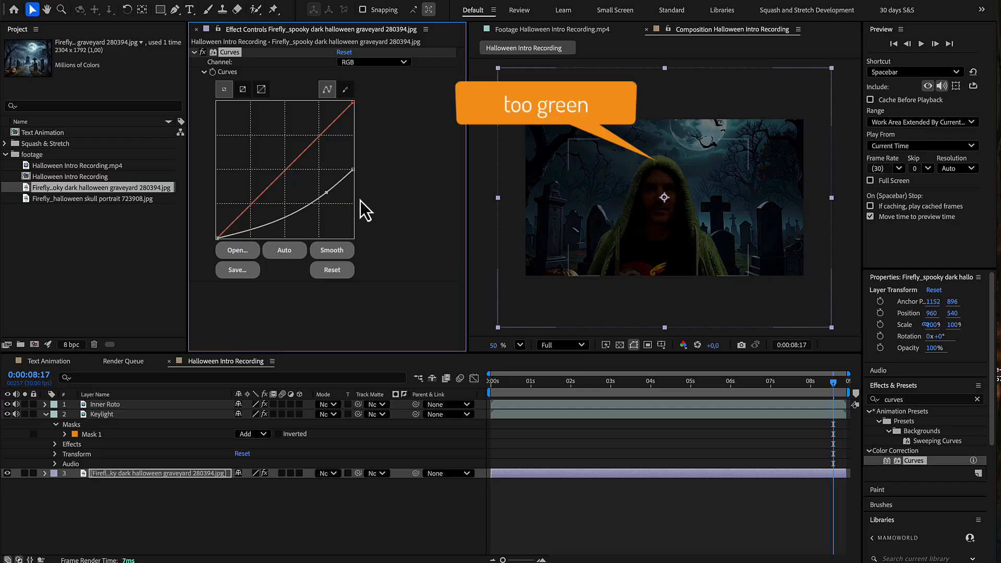
Step: Apply Tint to the Keylight layer and sample Map White To from the moonlit sky of the background
{"action": "left_click", "coordinate": [888, 400]}
{"action": "type", "text": "Tint"}
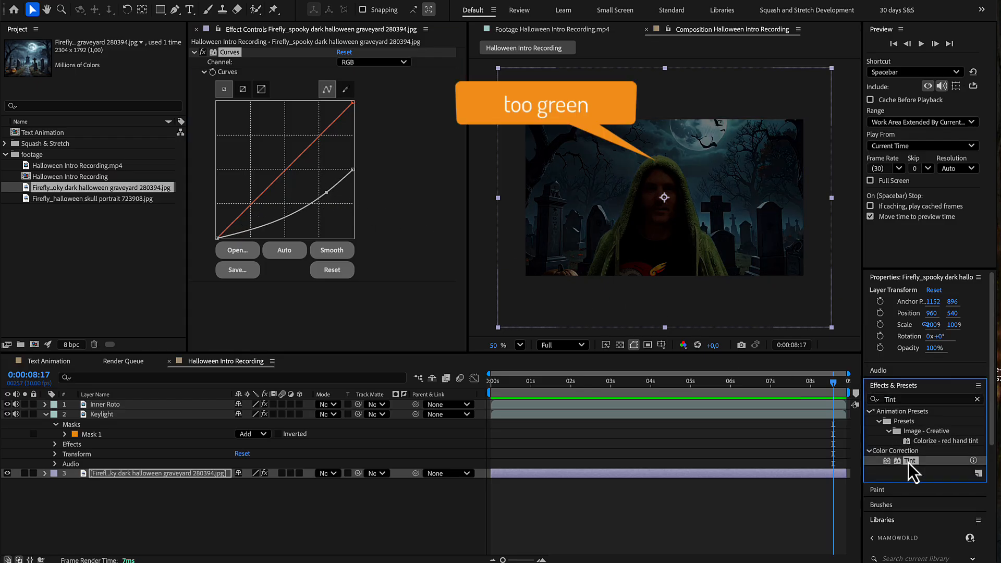
{"action": "left_click_drag", "start_coordinate": [908, 461], "coordinate": [171, 413]}
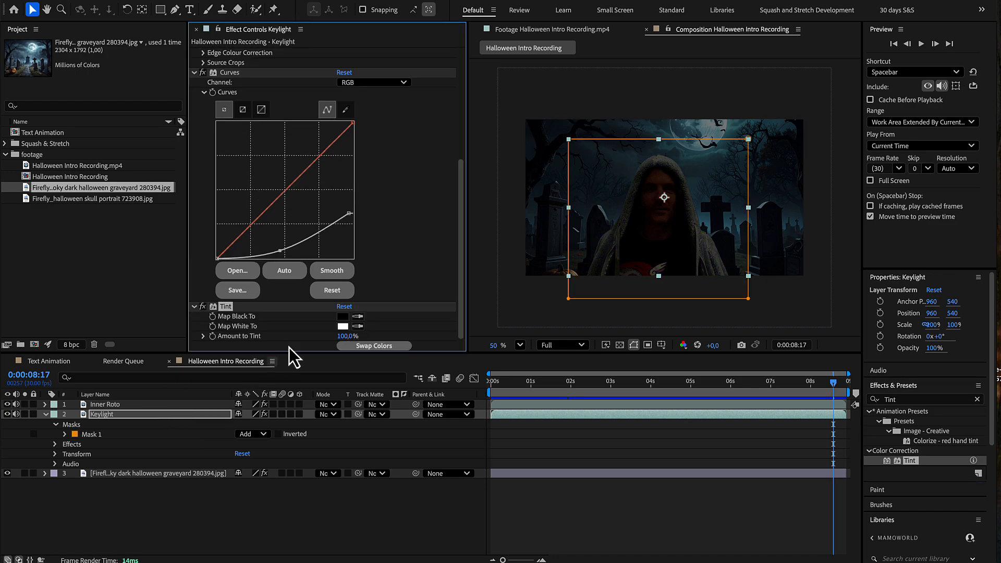
{"action": "left_click", "coordinate": [358, 326]}
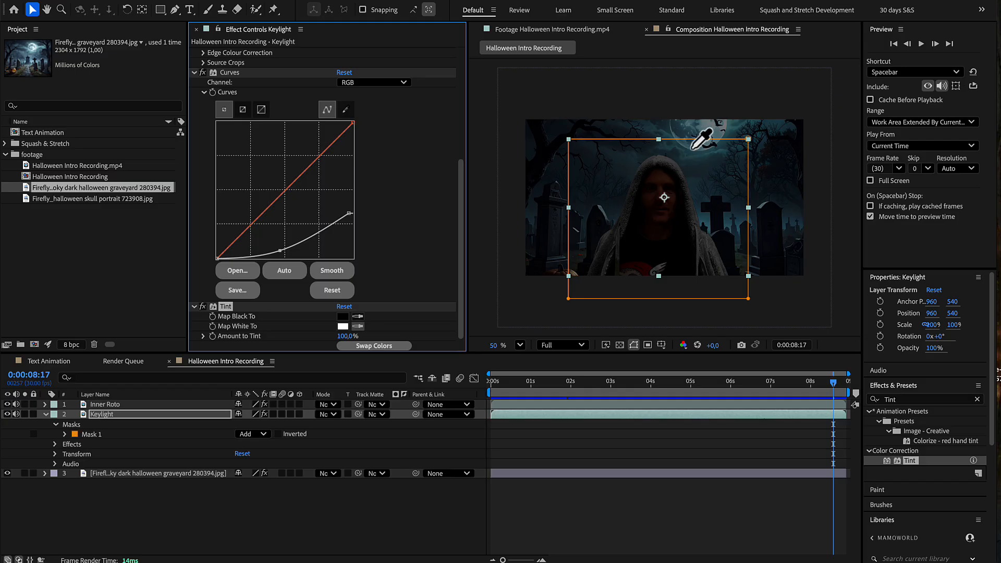
{"action": "left_click", "coordinate": [709, 126]}
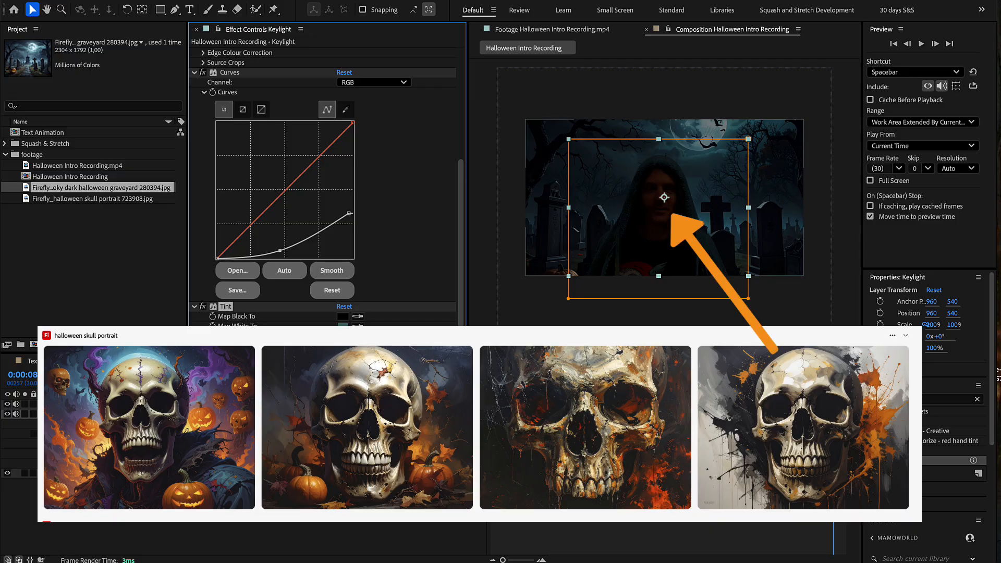
Step: Mask the skull portrait with the Pen tool around the cranium and upper teeth, name its layer Skull, and feather the mask 310 pixels
{"action": "left_click", "coordinate": [313, 500]}
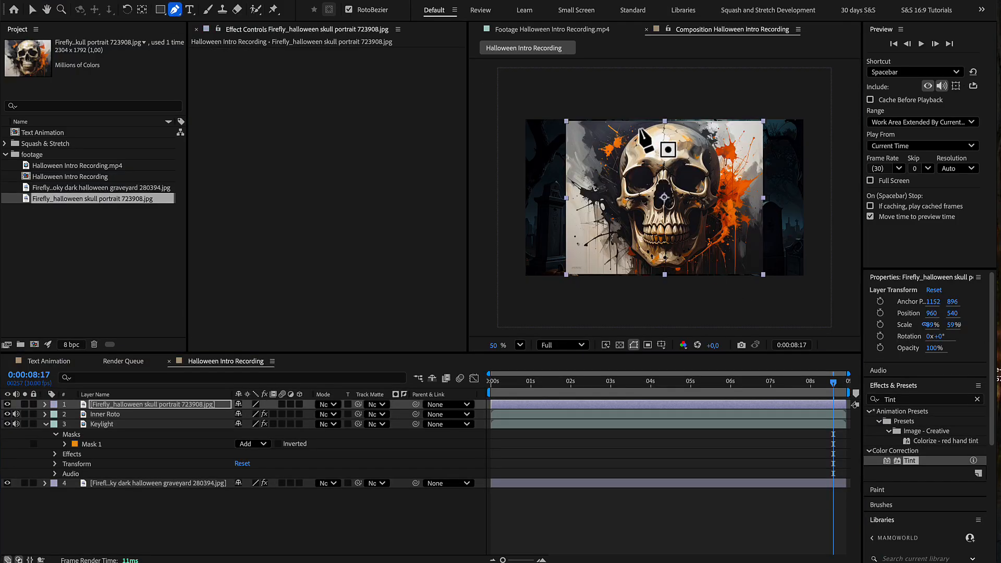
{"action": "left_click", "coordinate": [640, 120]}
{"action": "left_click", "coordinate": [616, 141]}
{"action": "left_click", "coordinate": [603, 161]}
{"action": "left_click", "coordinate": [606, 192]}
{"action": "left_click", "coordinate": [613, 208]}
{"action": "left_click", "coordinate": [635, 213]}
{"action": "left_click", "coordinate": [641, 230]}
{"action": "left_click", "coordinate": [651, 235]}
{"action": "left_click", "coordinate": [665, 235]}
{"action": "left_click", "coordinate": [682, 230]}
{"action": "left_click", "coordinate": [702, 215]}
{"action": "left_click", "coordinate": [720, 208]}
{"action": "left_click", "coordinate": [730, 170]}
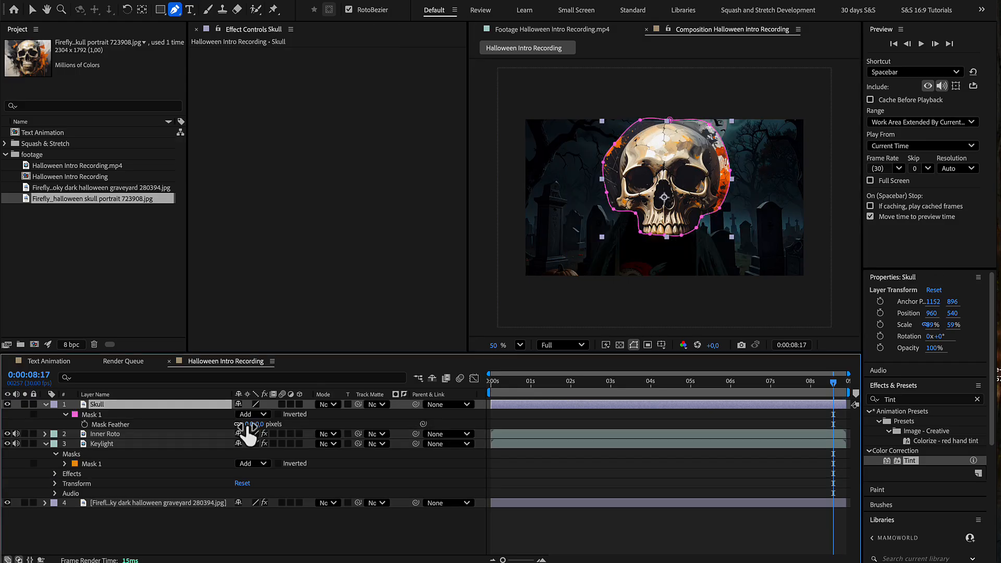
{"action": "left_click_drag", "start_coordinate": [248, 425], "coordinate": [447, 448]}
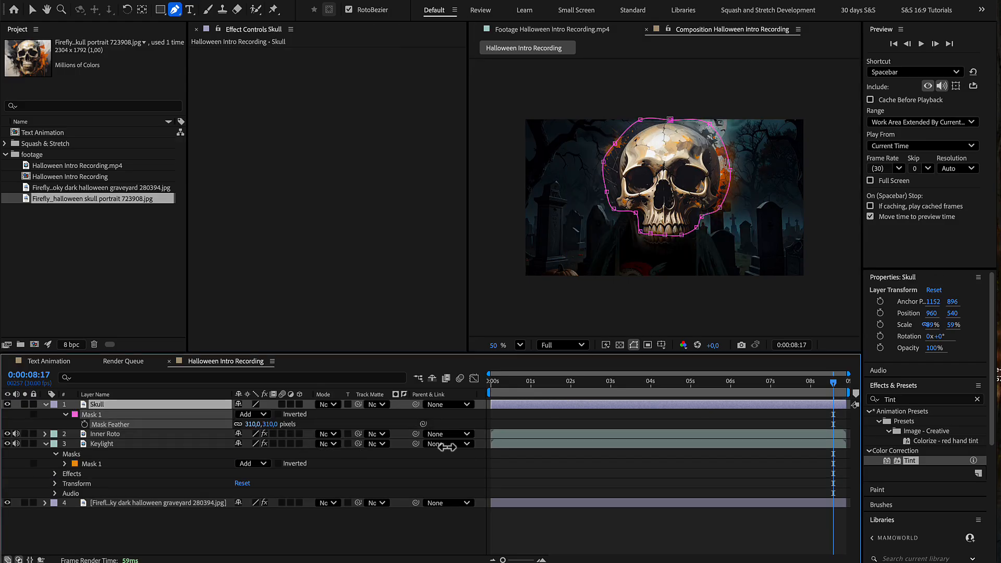
Step: Lower the Skull layer's opacity to 24% and scale it to 25.8% over the hooded face
{"action": "left_click_drag", "start_coordinate": [240, 415], "coordinate": [213, 414]}
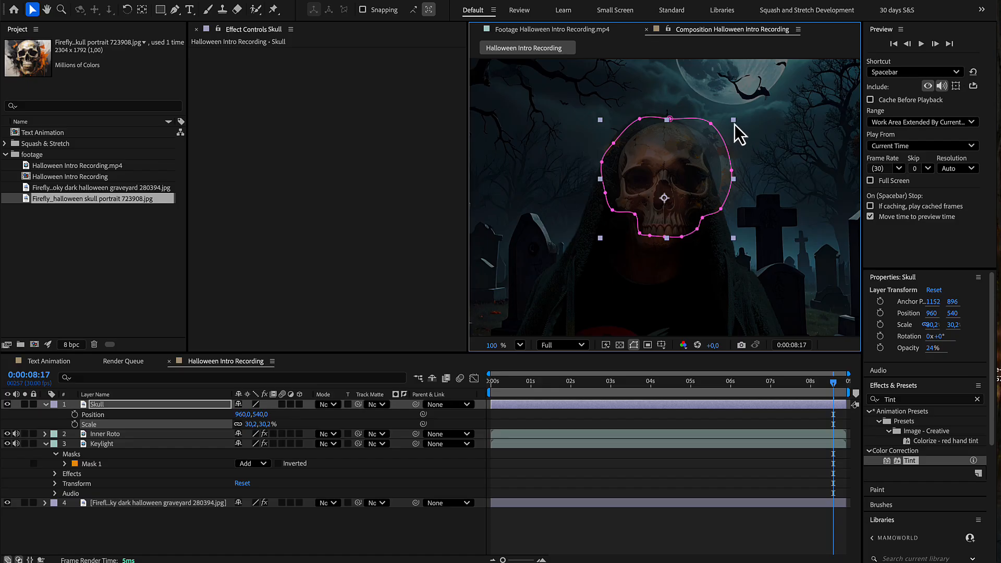
{"action": "left_click_drag", "start_coordinate": [734, 125], "coordinate": [675, 170]}
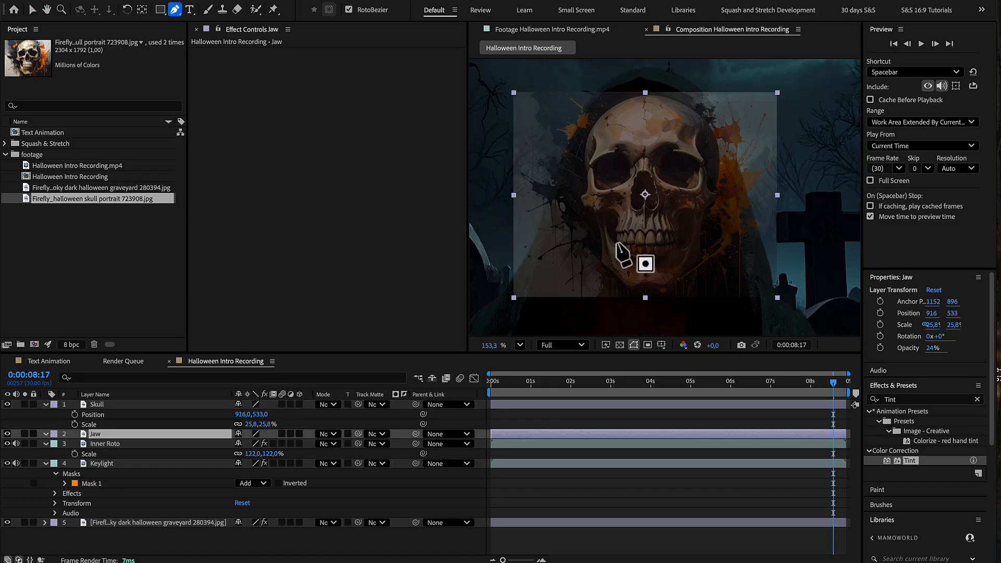
Step: Draw a closed Pen mask around the skull's lower jaw on the Jaw layer and feather its edge
{"action": "left_click", "coordinate": [618, 241]}
{"action": "left_click", "coordinate": [608, 216]}
{"action": "left_click", "coordinate": [595, 208]}
{"action": "left_click", "coordinate": [586, 221]}
{"action": "left_click", "coordinate": [585, 250]}
{"action": "left_click", "coordinate": [596, 274]}
{"action": "left_click", "coordinate": [619, 289]}
{"action": "left_click", "coordinate": [642, 294]}
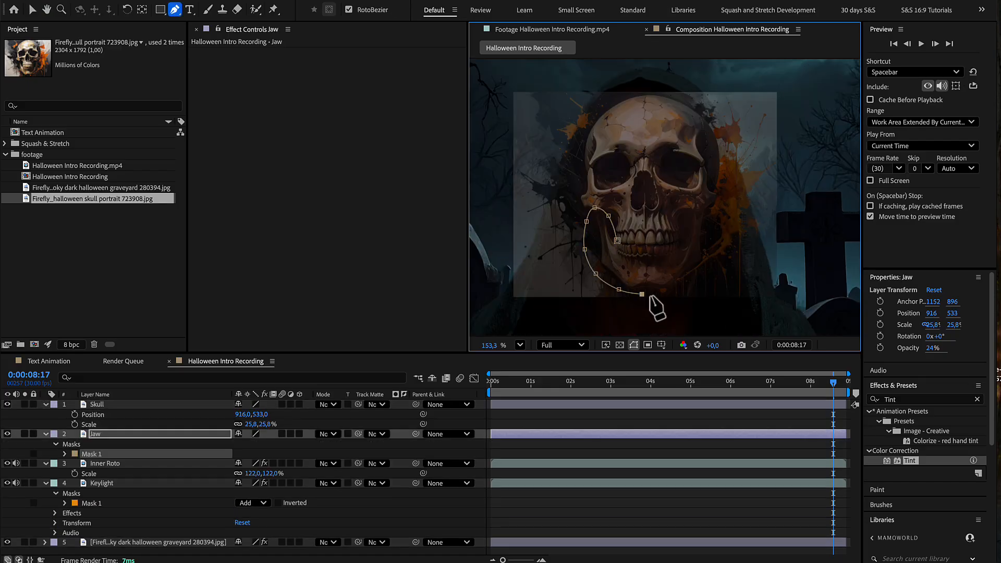
{"action": "left_click", "coordinate": [680, 291]}
{"action": "left_click", "coordinate": [693, 276]}
{"action": "left_click", "coordinate": [706, 257]}
{"action": "left_click", "coordinate": [709, 227]}
{"action": "left_click", "coordinate": [706, 213]}
{"action": "left_click", "coordinate": [687, 213]}
{"action": "left_click", "coordinate": [685, 227]}
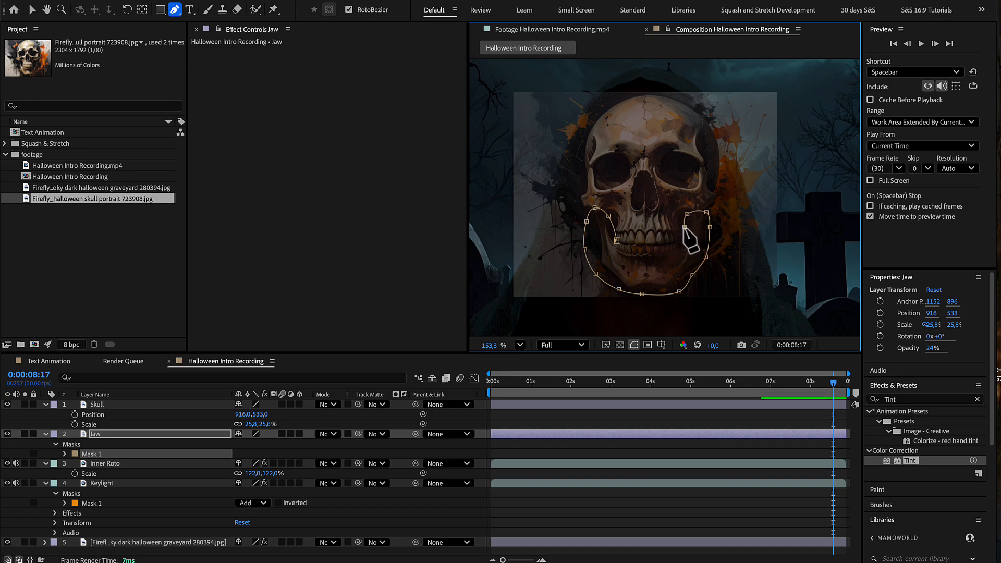
{"action": "left_click", "coordinate": [679, 242]}
{"action": "left_click", "coordinate": [663, 245]}
{"action": "left_click", "coordinate": [645, 245]}
{"action": "left_click", "coordinate": [627, 244]}
{"action": "left_click", "coordinate": [617, 240]}
{"action": "key", "text": "f"}
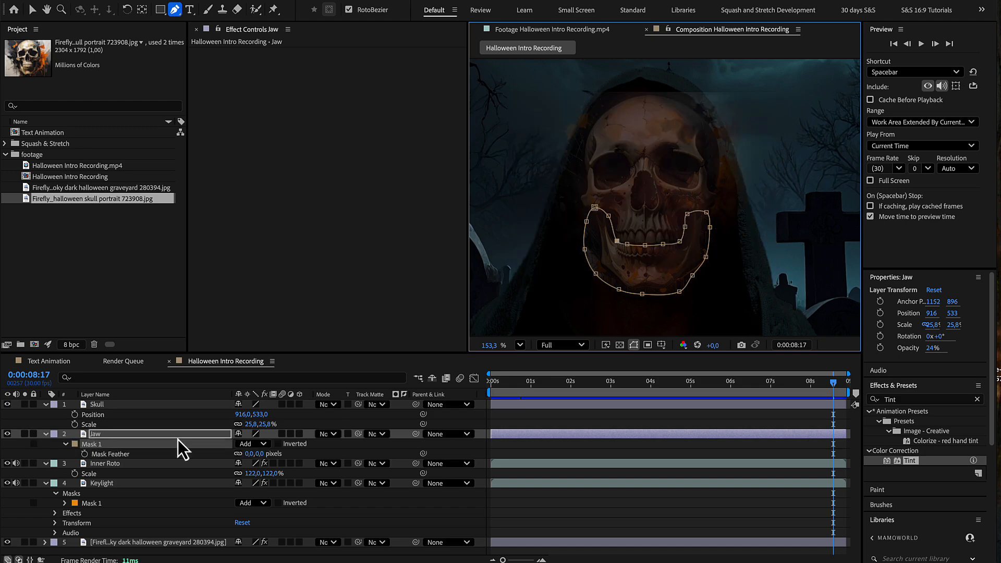
{"action": "left_click_drag", "start_coordinate": [248, 454], "coordinate": [337, 465]}
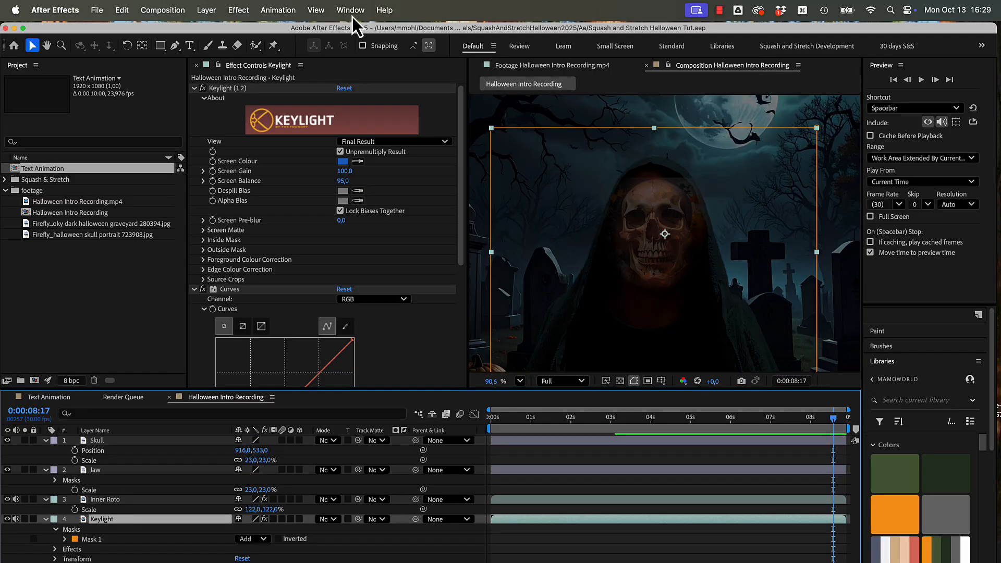
Step: Create a Mocha AE tracking effect on the Keylight layer with the MochaImportPlus script and launch Mocha
{"action": "left_click", "coordinate": [351, 10]}
{"action": "scroll", "coordinate": [409, 293], "scroll_direction": "down", "scroll_amount": 5}
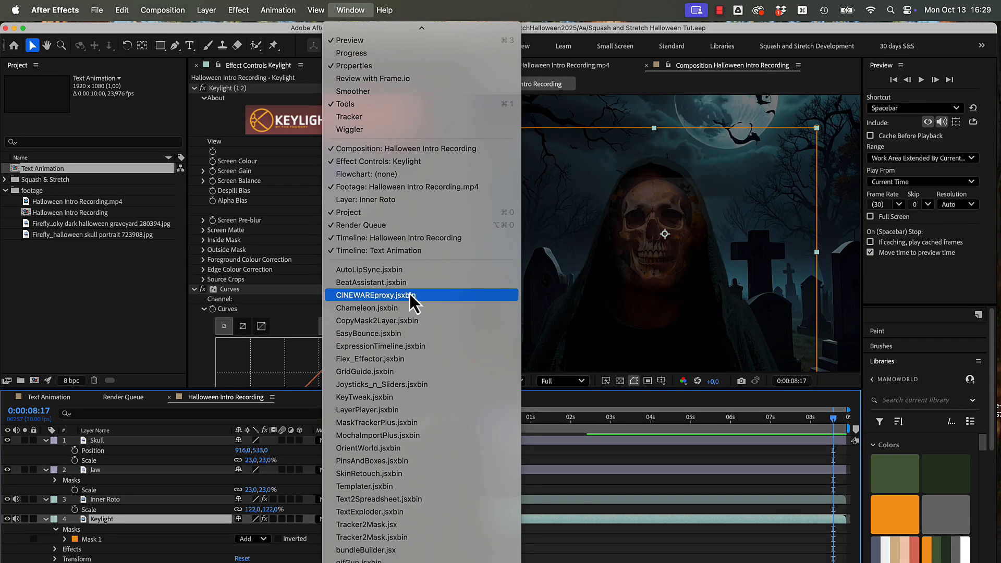
{"action": "left_click", "coordinate": [393, 436]}
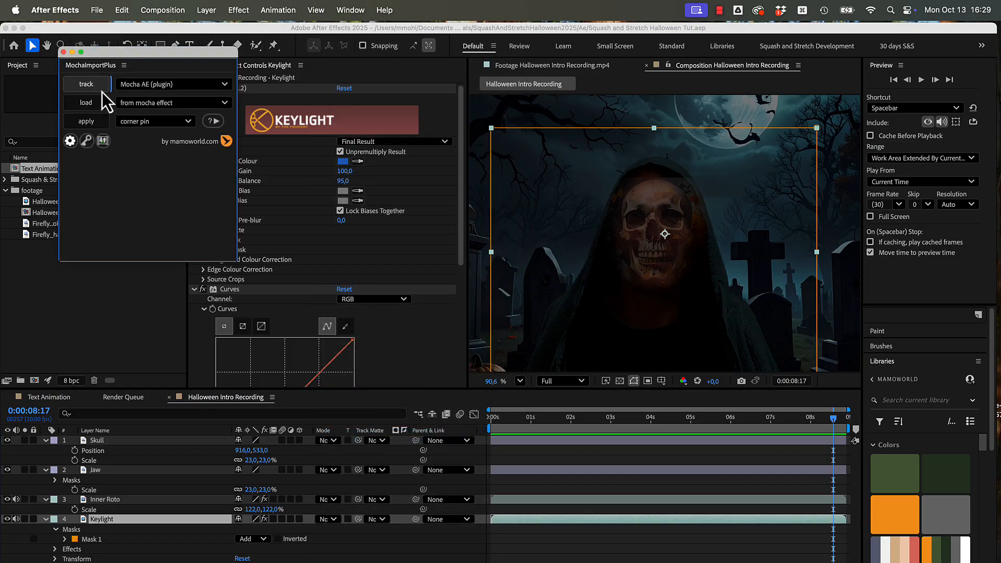
{"action": "left_click", "coordinate": [102, 89]}
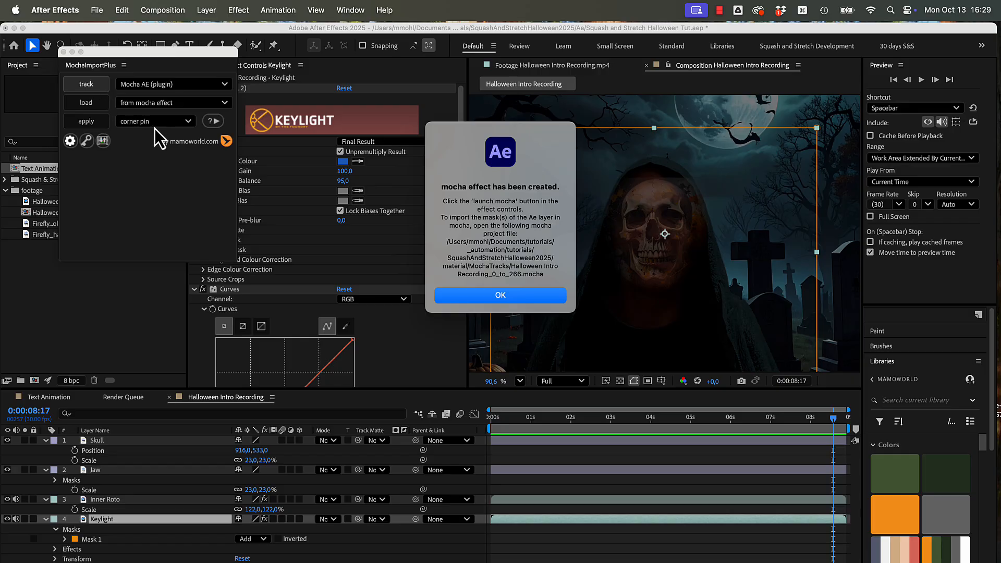
{"action": "left_click", "coordinate": [455, 304]}
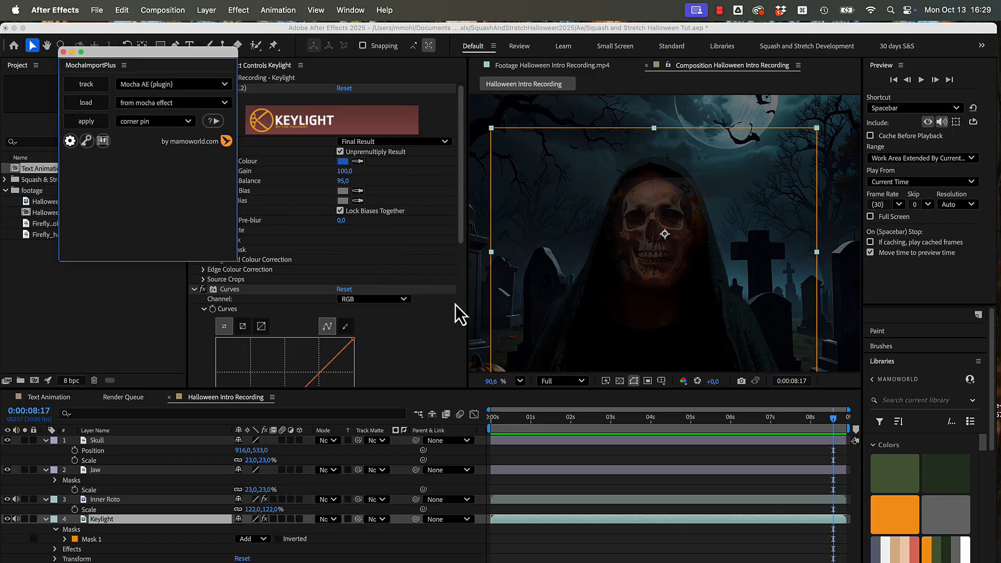
{"action": "scroll", "coordinate": [333, 334], "scroll_direction": "down", "scroll_amount": 10}
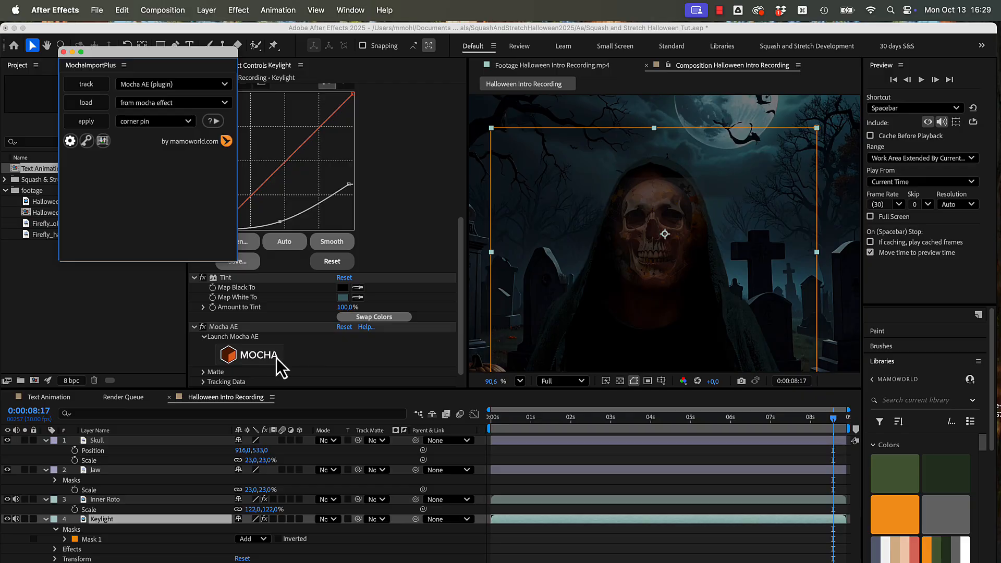
{"action": "left_click", "coordinate": [274, 358]}
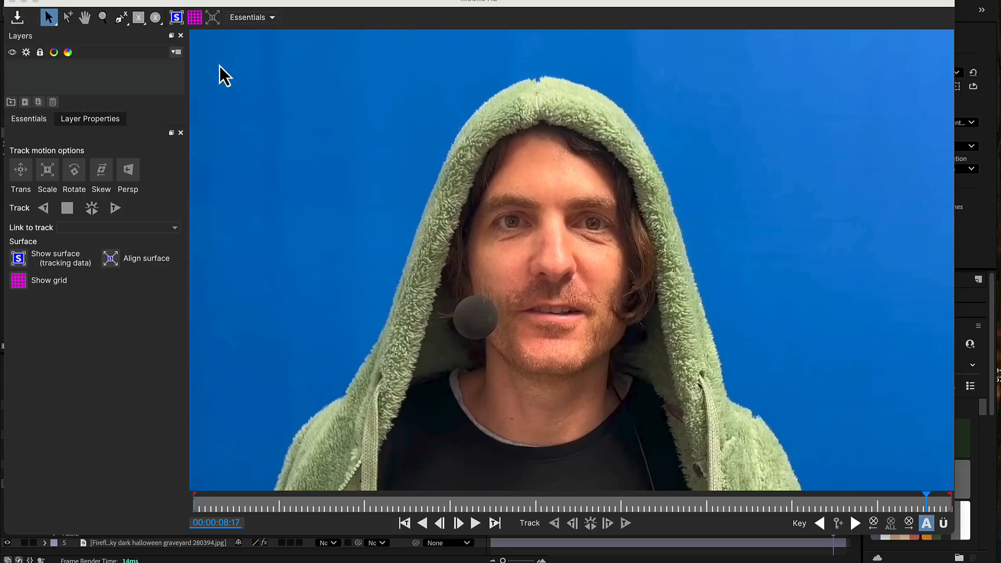
Step: Draw a closed spline around the man's forehead, eyes and nose as the upper-face tracking region
{"action": "left_click", "coordinate": [119, 19]}
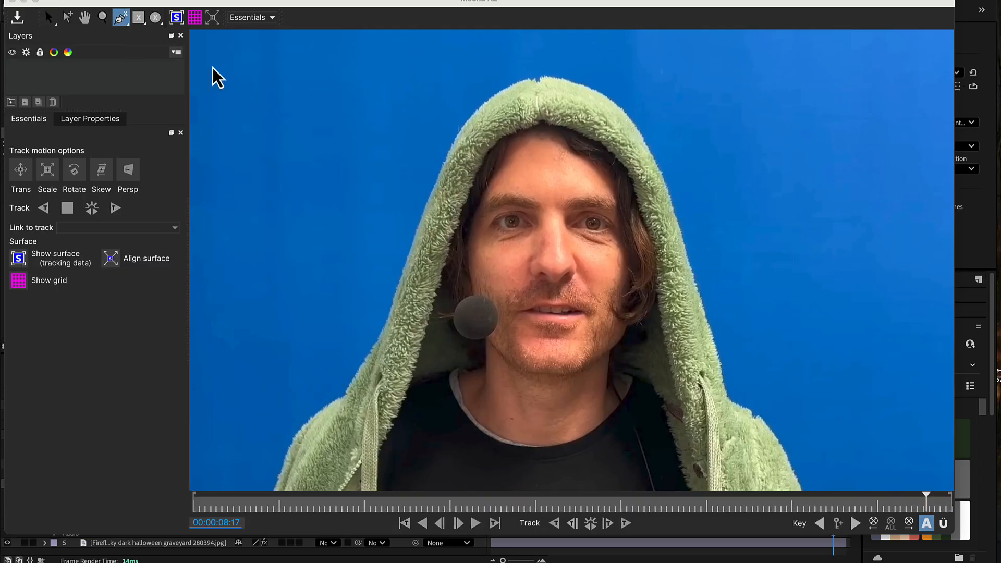
{"action": "left_click", "coordinate": [533, 190]}
{"action": "left_click", "coordinate": [501, 183]}
{"action": "left_click", "coordinate": [481, 207]}
{"action": "left_click", "coordinate": [477, 243]}
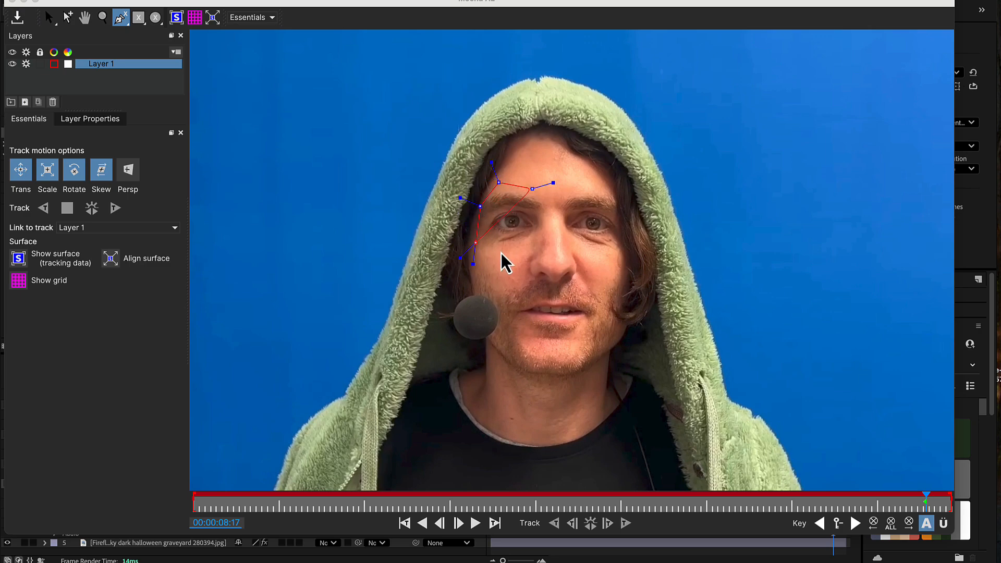
{"action": "left_click", "coordinate": [501, 251]}
{"action": "left_click", "coordinate": [525, 253]}
{"action": "left_click", "coordinate": [528, 280]}
{"action": "left_click", "coordinate": [554, 289]}
{"action": "left_click", "coordinate": [607, 248]}
{"action": "left_click", "coordinate": [622, 233]}
{"action": "left_click", "coordinate": [618, 195]}
{"action": "left_click", "coordinate": [555, 185]}
{"action": "right_click", "coordinate": [551, 205]}
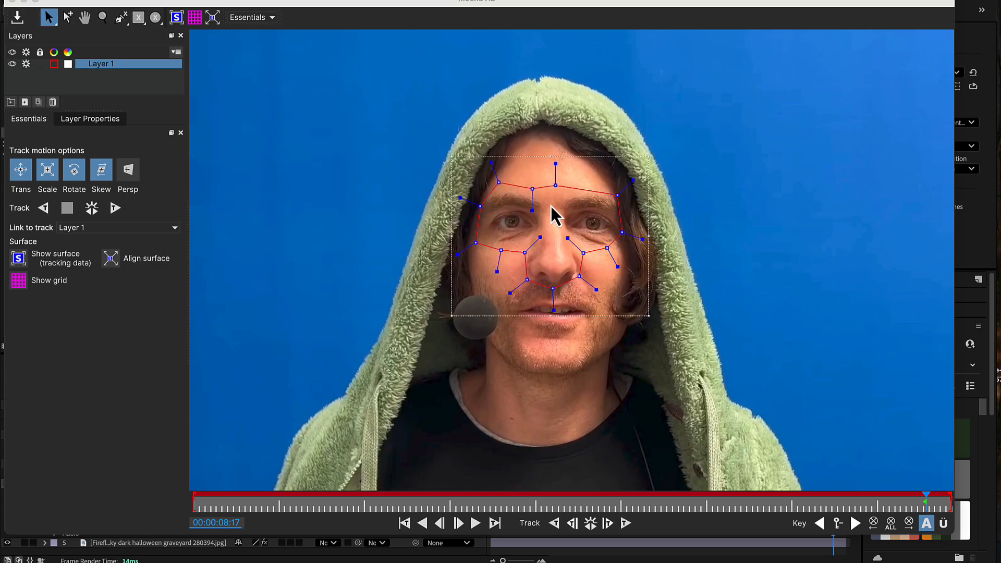
Step: Draw a second closed spline around the chin and lower jaw, and track both regions backward through the clip
{"action": "left_click", "coordinate": [120, 17]}
{"action": "left_click", "coordinate": [524, 327]}
{"action": "left_click", "coordinate": [507, 335]}
{"action": "left_click", "coordinate": [496, 358]}
{"action": "left_click", "coordinate": [517, 376]}
{"action": "left_click", "coordinate": [553, 382]}
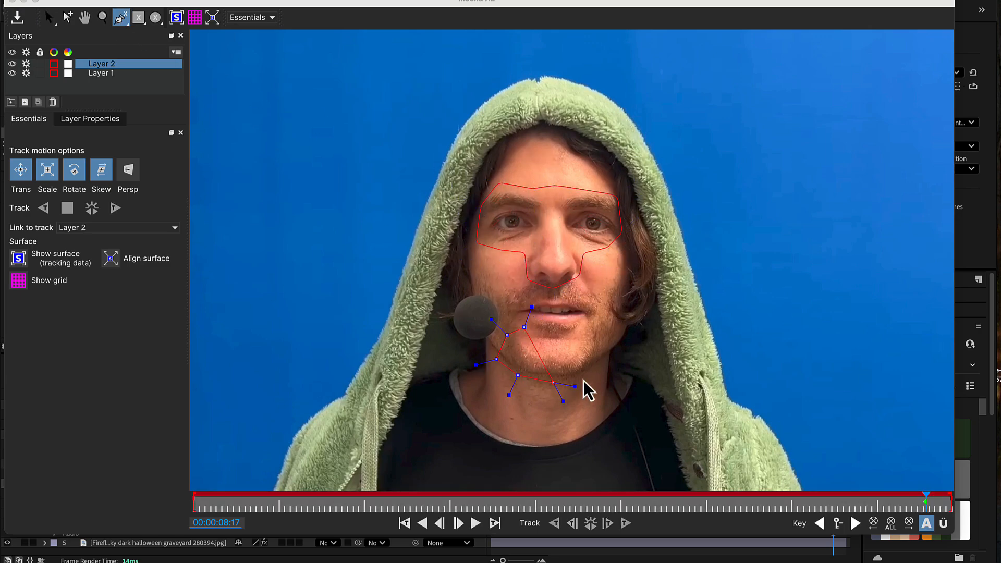
{"action": "left_click", "coordinate": [598, 363]}
{"action": "left_click", "coordinate": [602, 346]}
{"action": "left_click", "coordinate": [574, 331]}
{"action": "left_click", "coordinate": [549, 330]}
{"action": "right_click", "coordinate": [554, 340]}
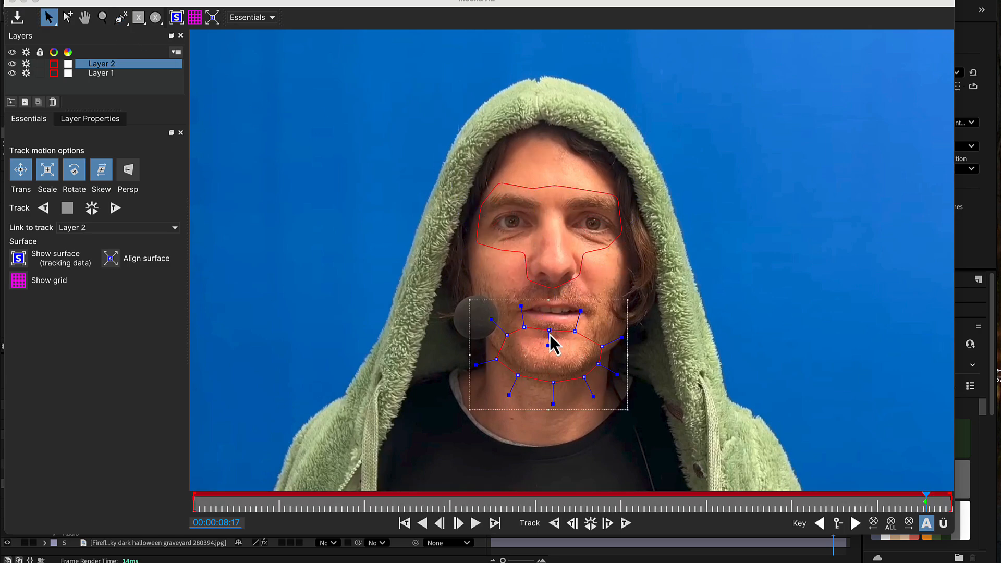
{"action": "left_click", "coordinate": [554, 523]}
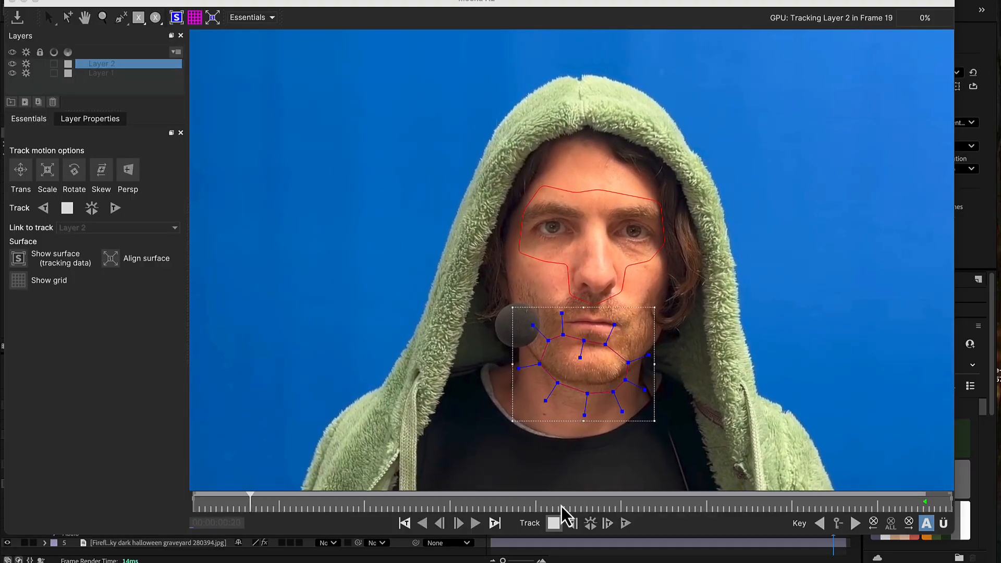
Step: Rename the upper-face track layer Skull and the chin layer Jaw, and save the Mocha project
{"action": "double_click", "coordinate": [115, 75]}
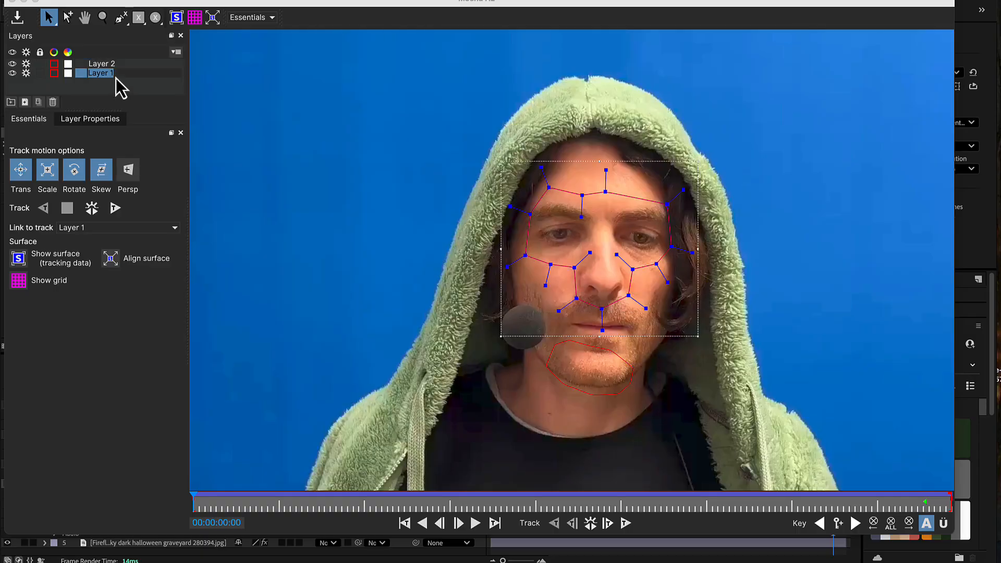
{"action": "double_click", "coordinate": [91, 64]}
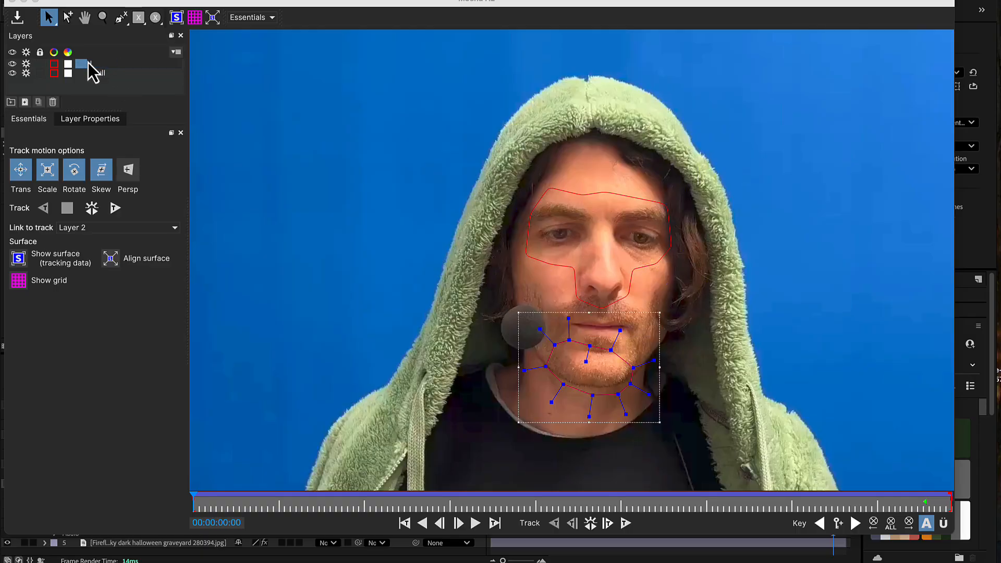
{"action": "type", "text": "Jaw"}
{"action": "key", "text": "Return"}
{"action": "left_click", "coordinate": [11, 1]}
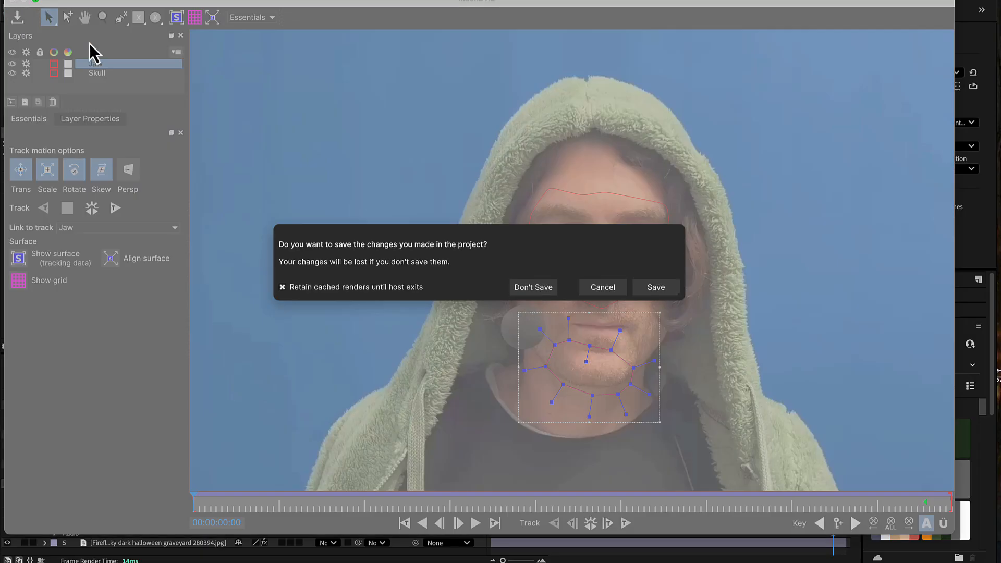
{"action": "left_click", "coordinate": [651, 288]}
Step: Create track data from the Jaw track in the Mocha AE effect and load it into MochaImportPlus
{"action": "left_click", "coordinate": [203, 347]}
{"action": "scroll", "coordinate": [206, 343], "scroll_direction": "down", "scroll_amount": 3}
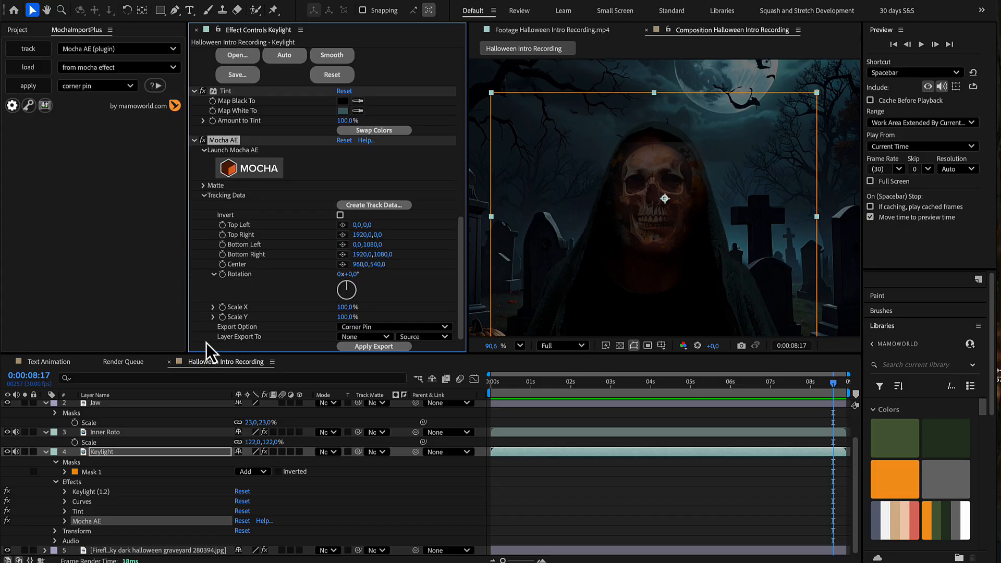
{"action": "left_click", "coordinate": [355, 210]}
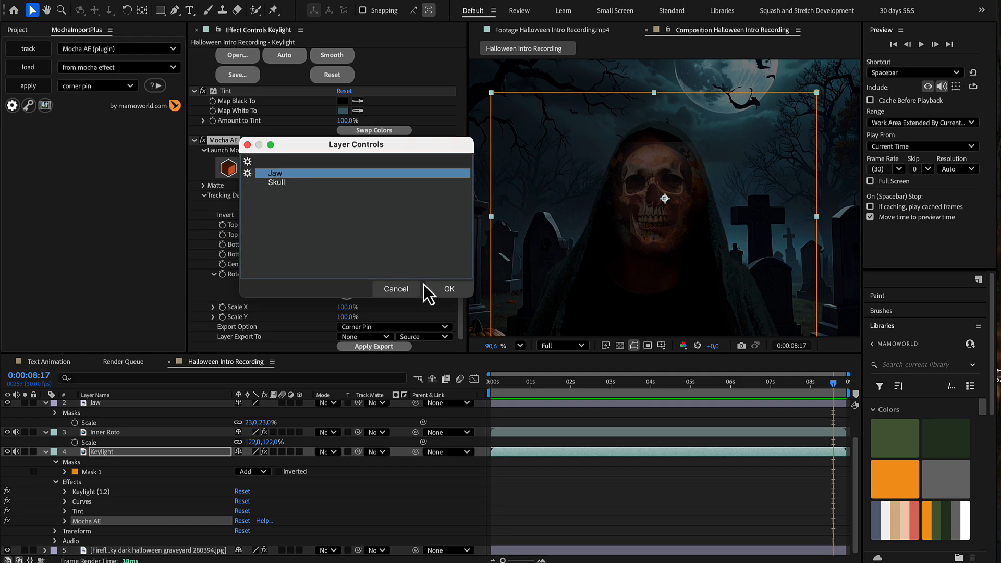
{"action": "left_click", "coordinate": [434, 293]}
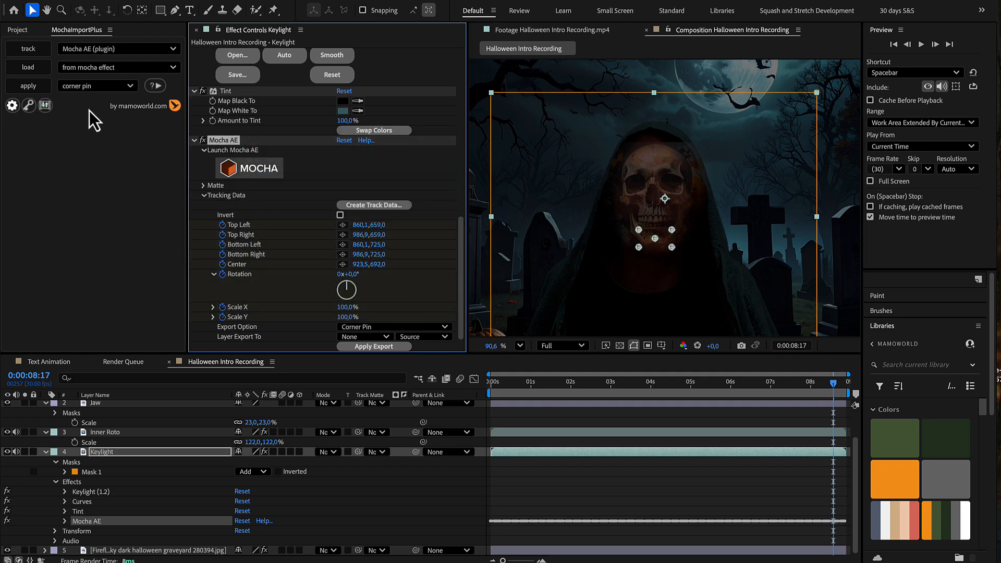
{"action": "left_click", "coordinate": [40, 72]}
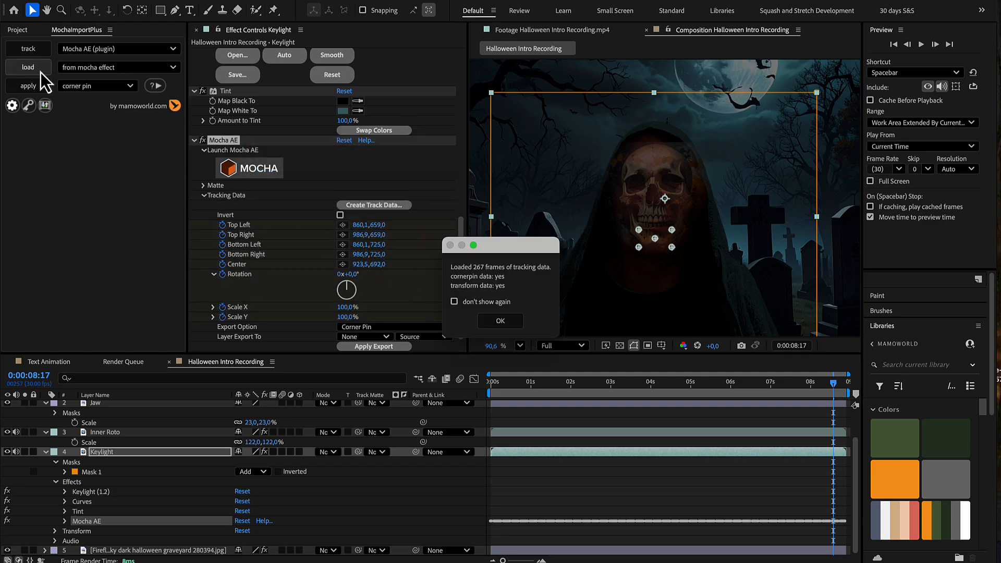
{"action": "left_click", "coordinate": [500, 321]}
Step: Apply the loaded track to the Jaw layer as a CC Power Pin with live expression and keep current frame enabled
{"action": "left_click", "coordinate": [193, 405]}
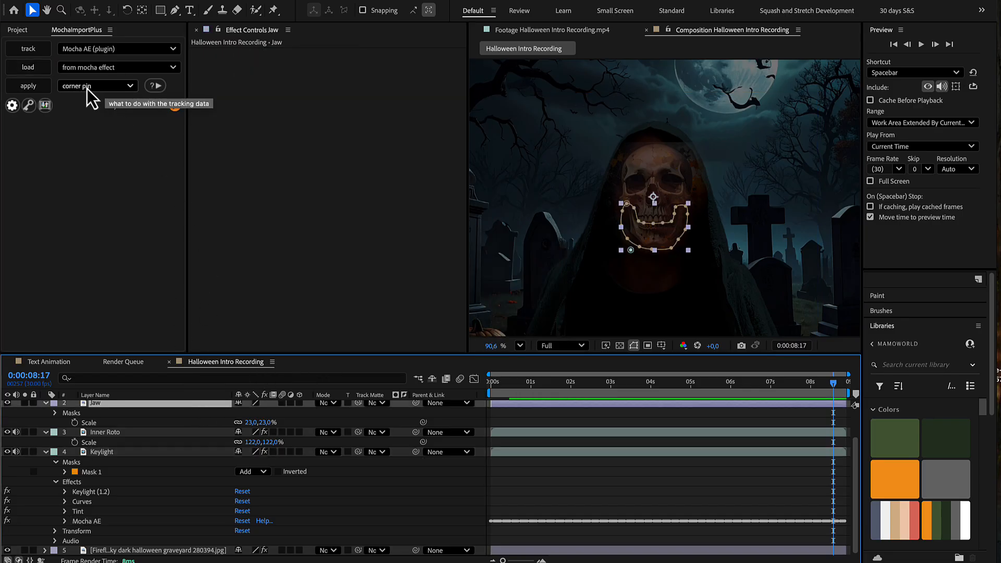
{"action": "left_click", "coordinate": [38, 87]}
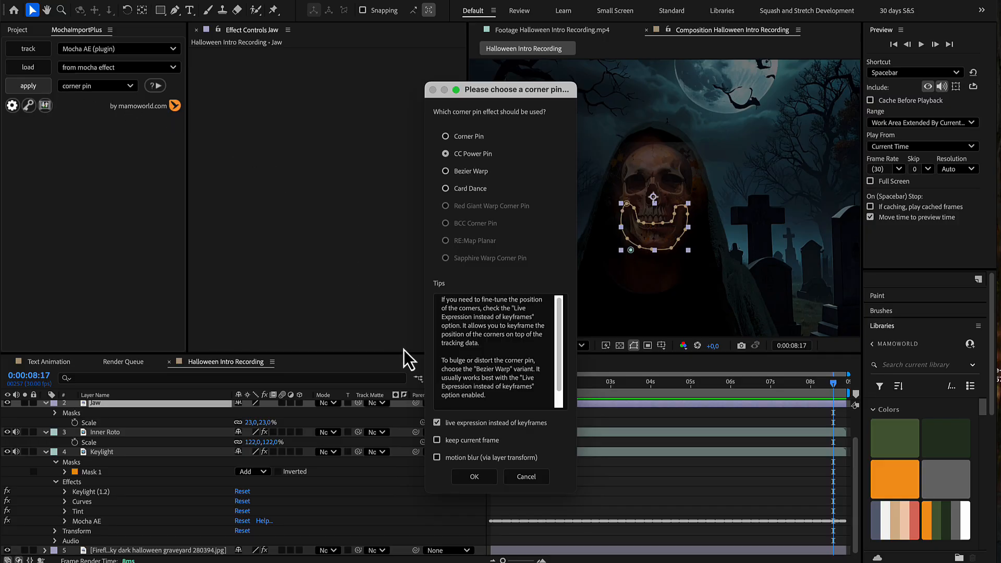
{"action": "left_click", "coordinate": [438, 441]}
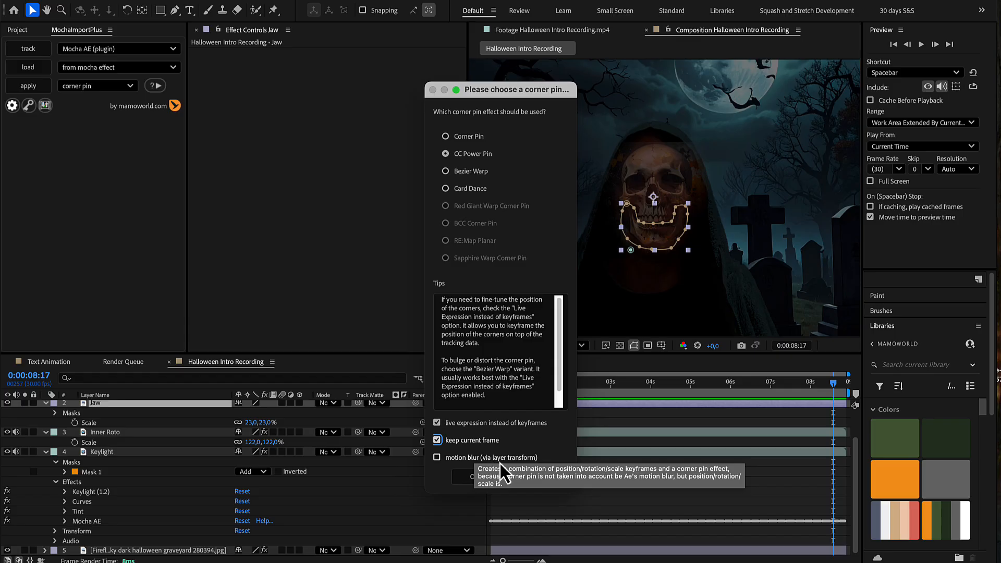
{"action": "left_click", "coordinate": [474, 477]}
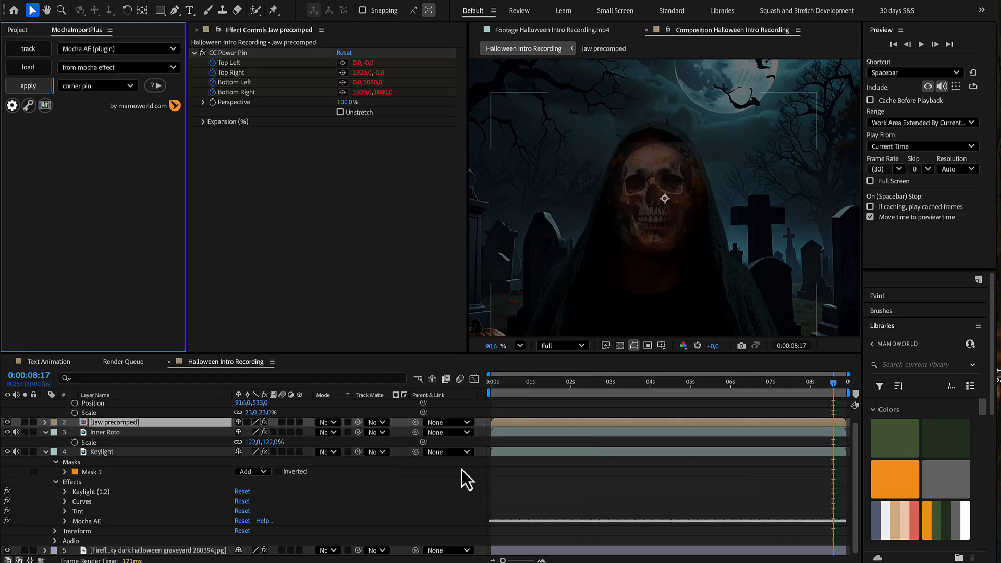
Step: Create track data from the Skull track on the Keylight layer and load it into MochaImportPlus
{"action": "left_click", "coordinate": [229, 453]}
{"action": "scroll", "coordinate": [277, 331], "scroll_direction": "down", "scroll_amount": 10}
{"action": "scroll", "coordinate": [277, 329], "scroll_direction": "down", "scroll_amount": 3}
{"action": "left_click", "coordinate": [359, 283]}
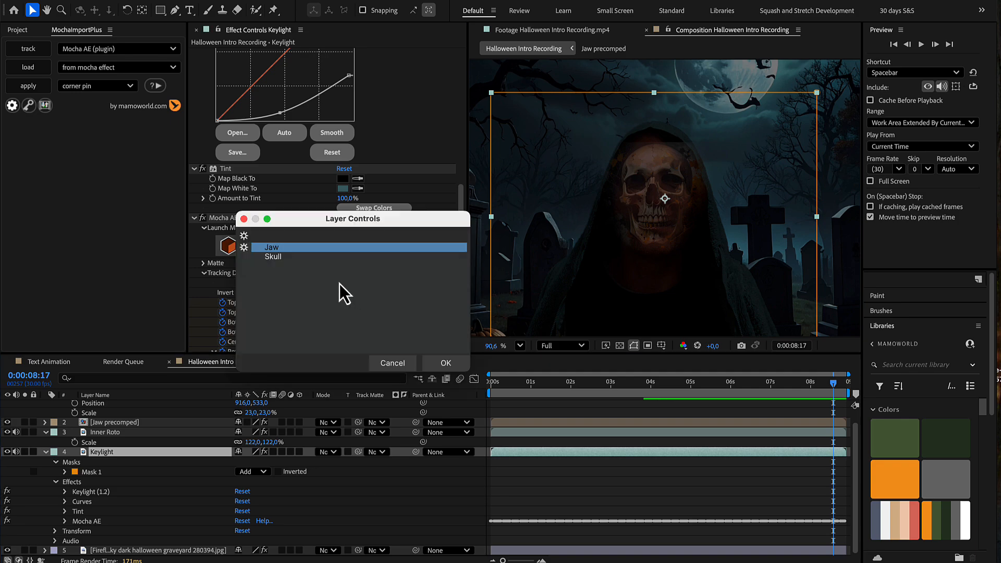
{"action": "left_click", "coordinate": [428, 362]}
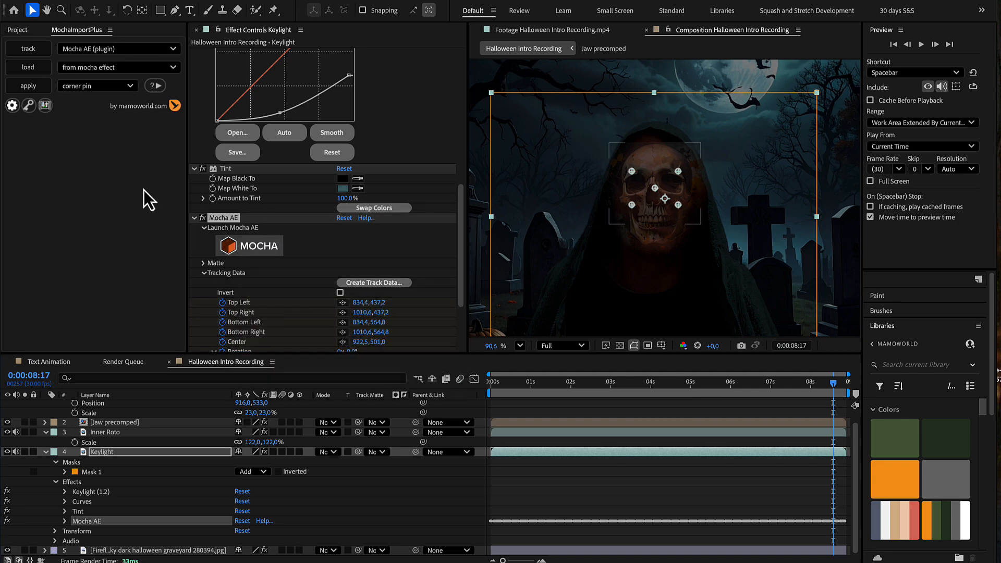
{"action": "left_click", "coordinate": [38, 70]}
{"action": "left_click", "coordinate": [519, 319]}
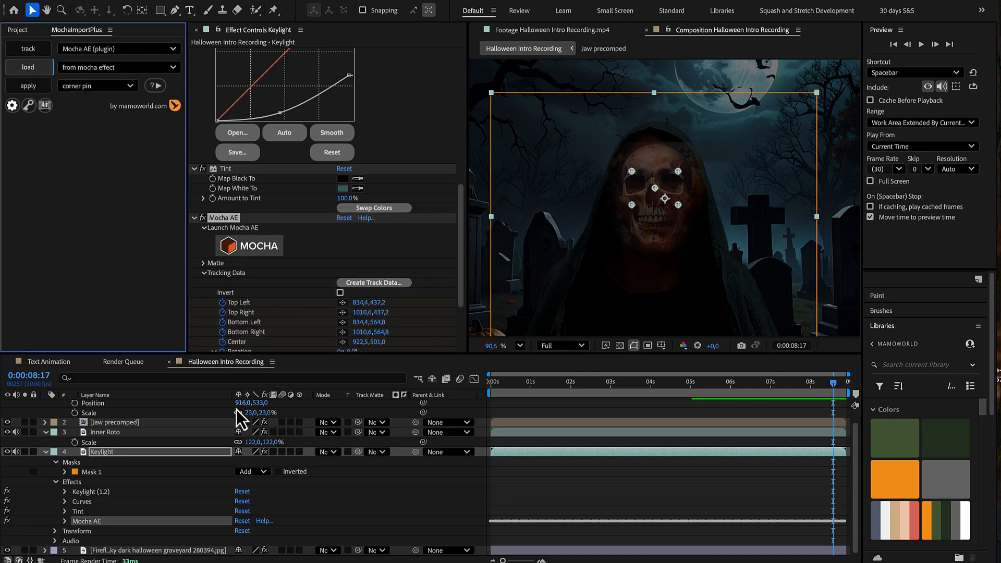
Step: Apply the loaded track to the Skull layer as a CC Power Pin keeping the current frame, and preview the result
{"action": "scroll", "coordinate": [237, 409], "scroll_direction": "up", "scroll_amount": 1}
{"action": "left_click", "coordinate": [162, 406]}
{"action": "left_click", "coordinate": [28, 86]}
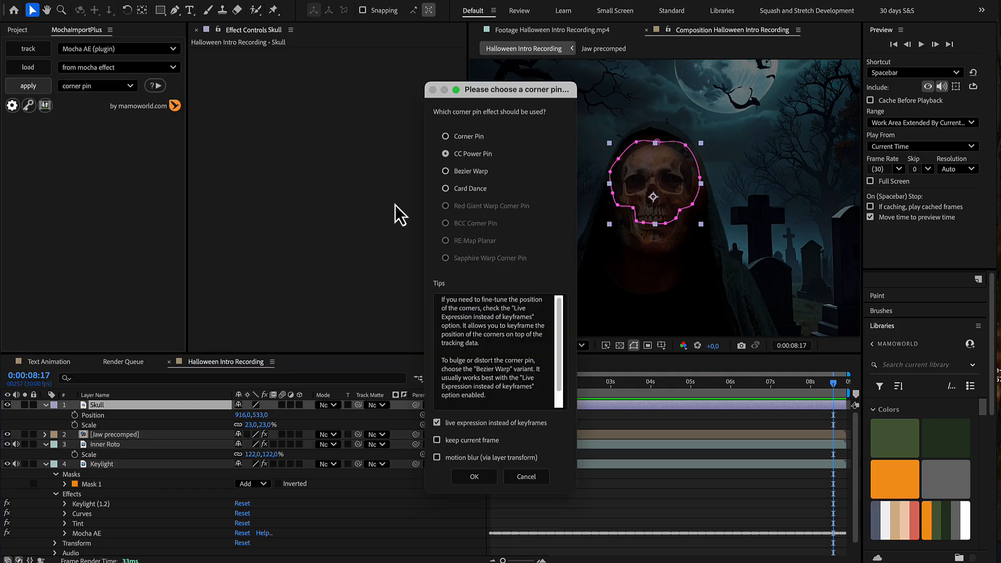
{"action": "left_click", "coordinate": [437, 441]}
{"action": "left_click", "coordinate": [466, 476]}
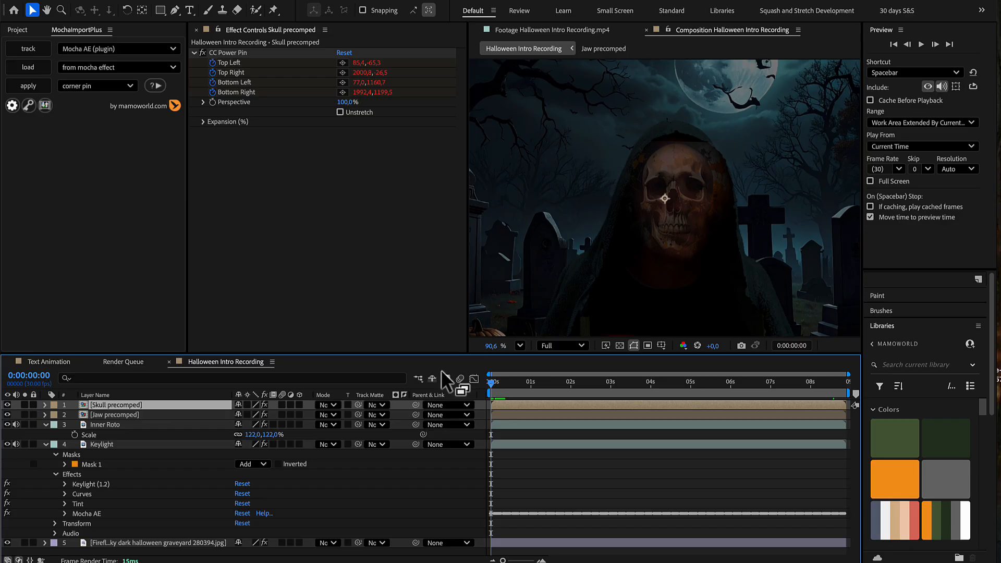
{"action": "key", "text": "space"}
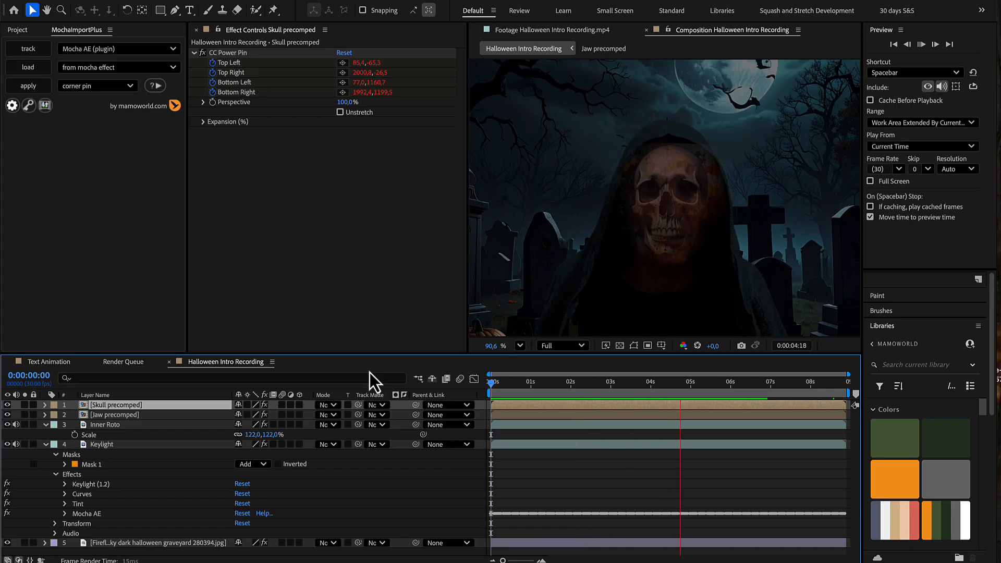
{"action": "key", "text": "space"}
Step: Open the Skull precomp and reshape the skull mask by pulling its upper points down over the cranium
{"action": "double_click", "coordinate": [142, 405]}
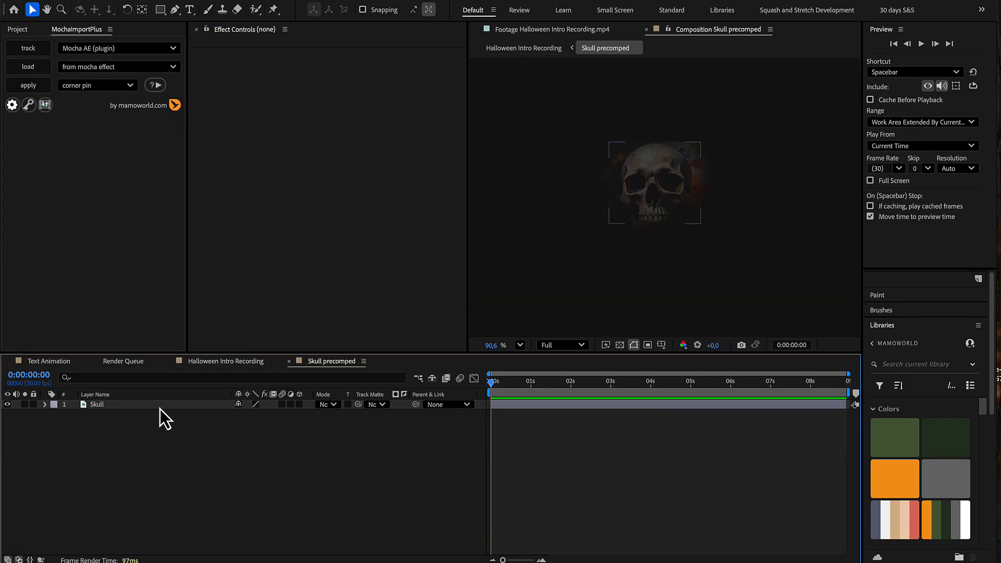
{"action": "left_click", "coordinate": [160, 407]}
{"action": "left_click_drag", "start_coordinate": [657, 141], "coordinate": [691, 162]}
{"action": "left_click_drag", "start_coordinate": [618, 158], "coordinate": [621, 165]}
{"action": "left_click", "coordinate": [657, 158]}
Step: Set the Skull precomp's opacity to 74% in the Halloween Intro Recording composition and preview the animation
{"action": "left_click", "coordinate": [226, 361]}
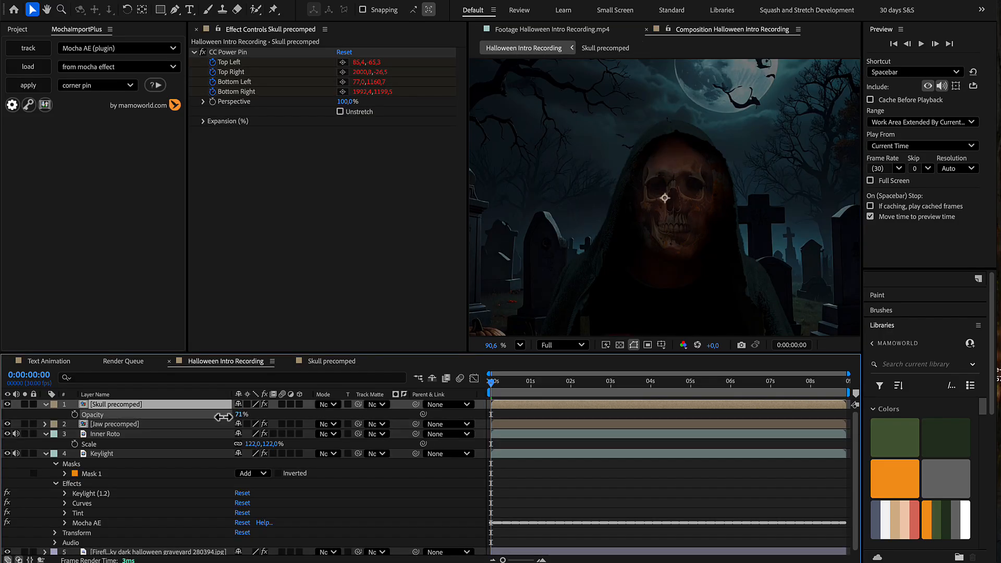
{"action": "left_click_drag", "start_coordinate": [217, 416], "coordinate": [221, 417]}
{"action": "key", "text": "space"}
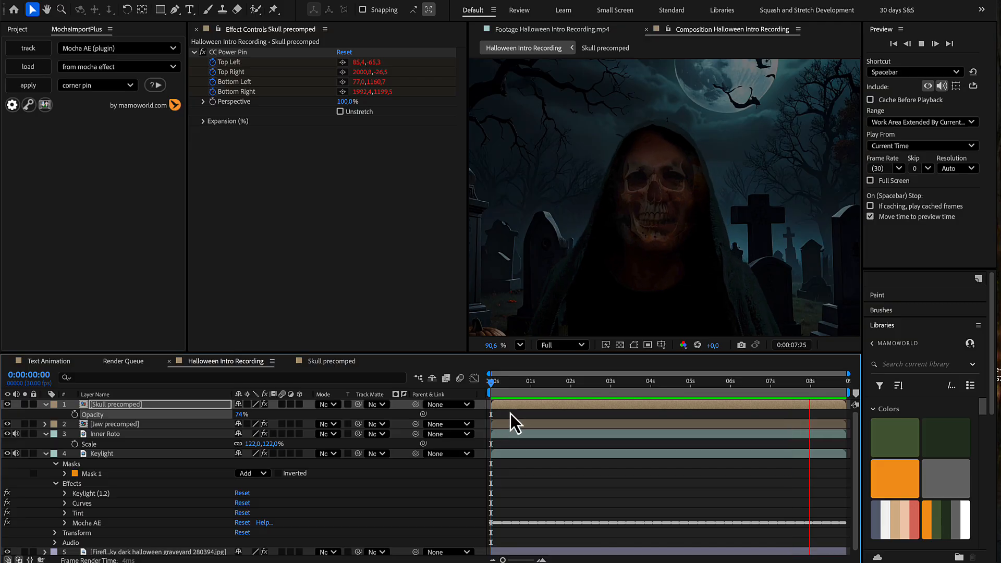
{"action": "key", "text": "space"}
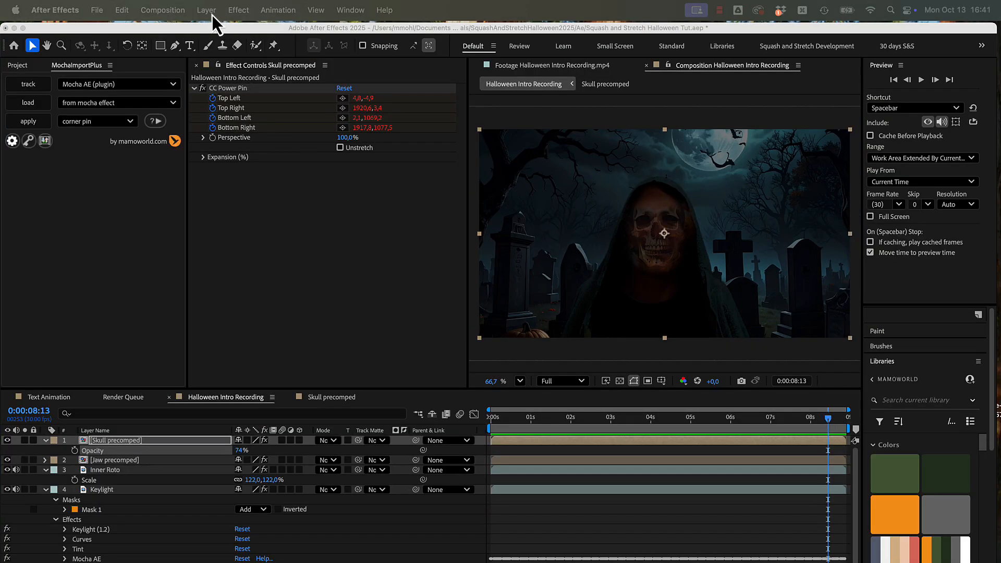
Step: Create a composition-sized white solid named Clouds and apply the Fractal Noise effect to it
{"action": "left_click", "coordinate": [212, 13]}
{"action": "mouse_move", "coordinate": [236, 35]}
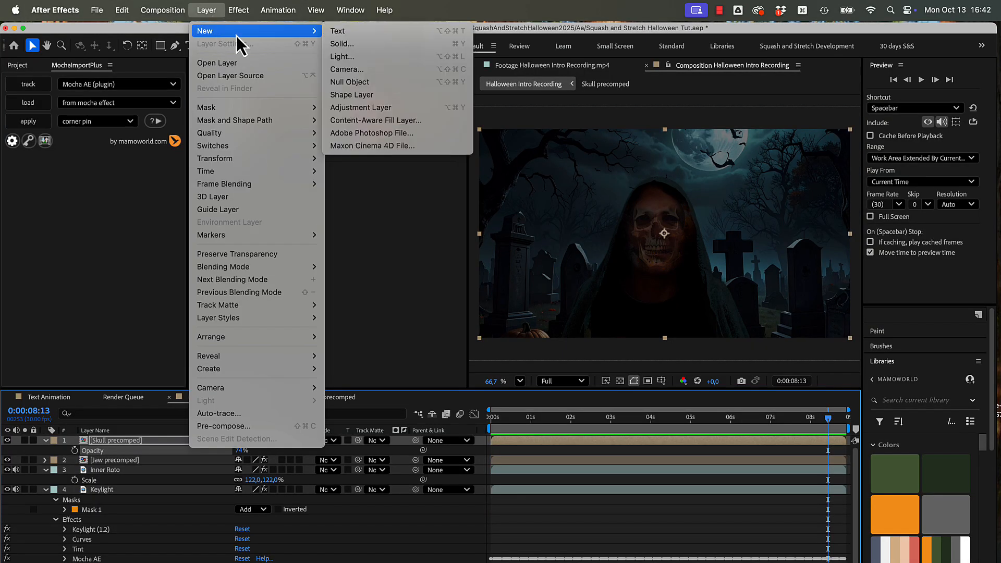
{"action": "left_click", "coordinate": [334, 45]}
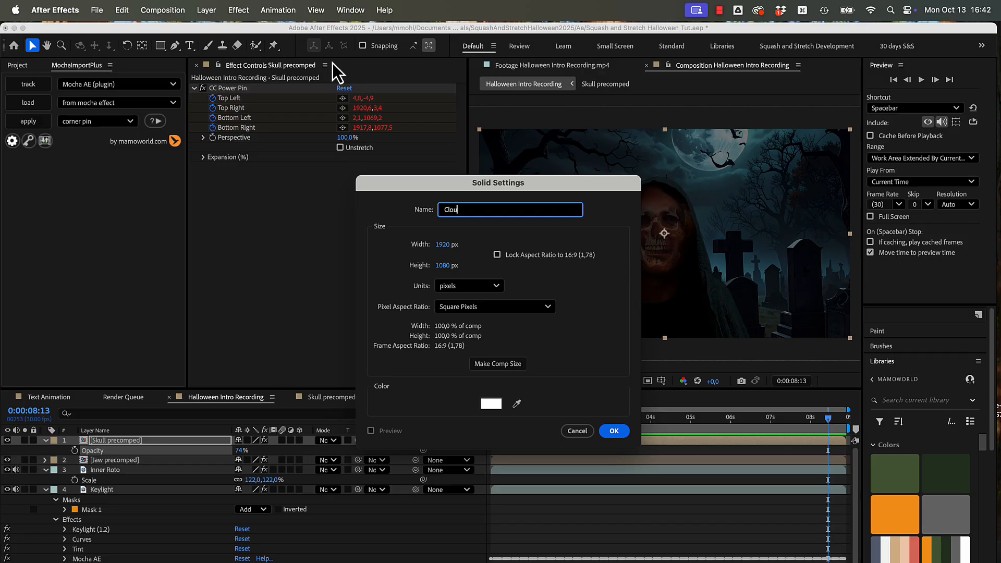
{"action": "key", "text": "Return"}
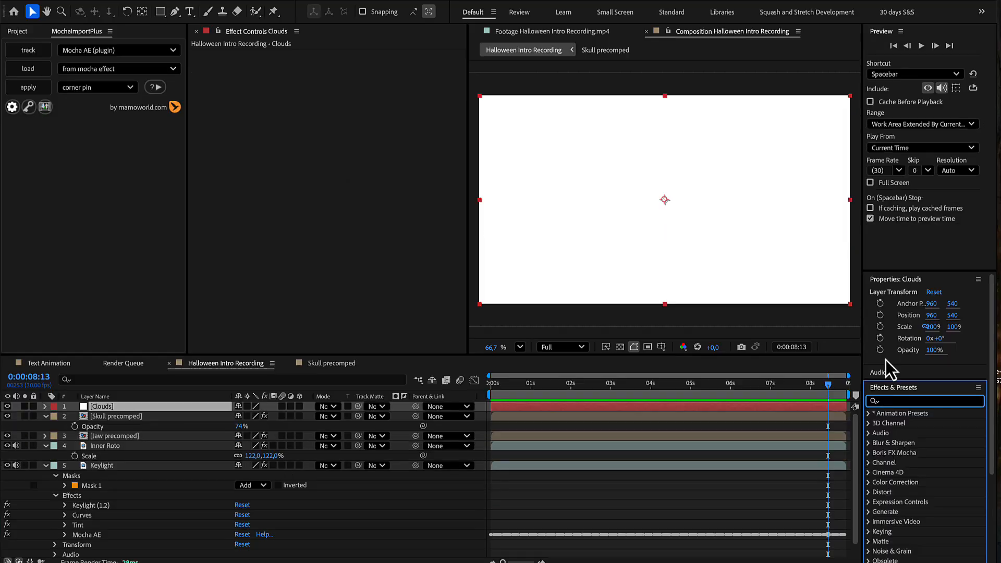
{"action": "type", "text": "Fractal"}
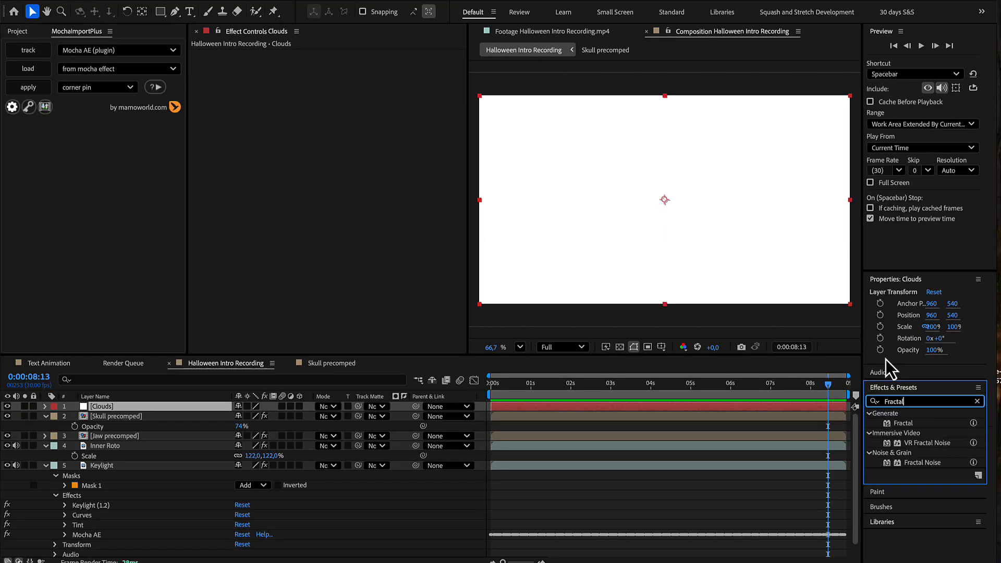
{"action": "double_click", "coordinate": [923, 463]}
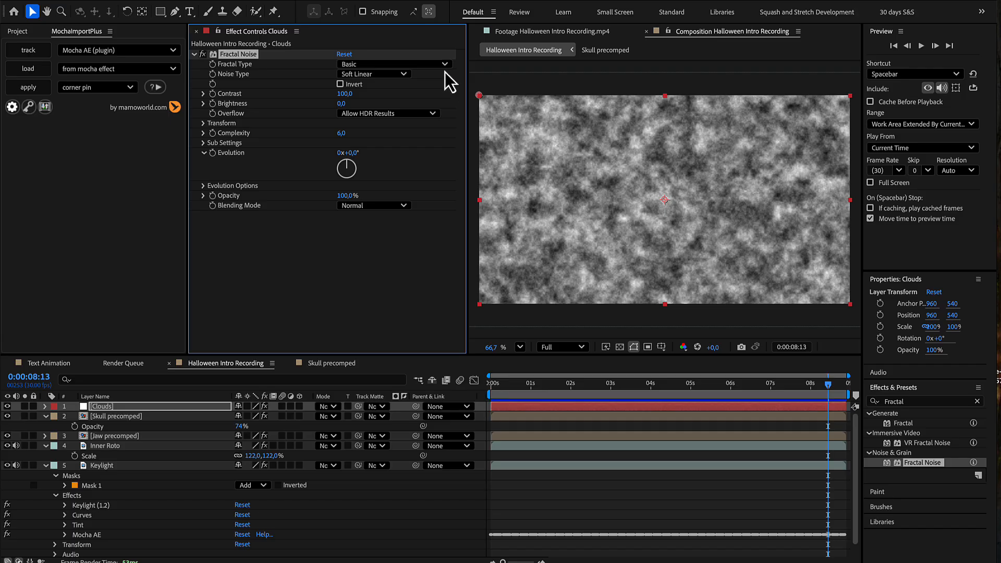
Step: Set the Fractal Noise to Dynamic Twist fractal type, Linear noise type, contrast 121 and brightness -46
{"action": "left_click", "coordinate": [443, 67]}
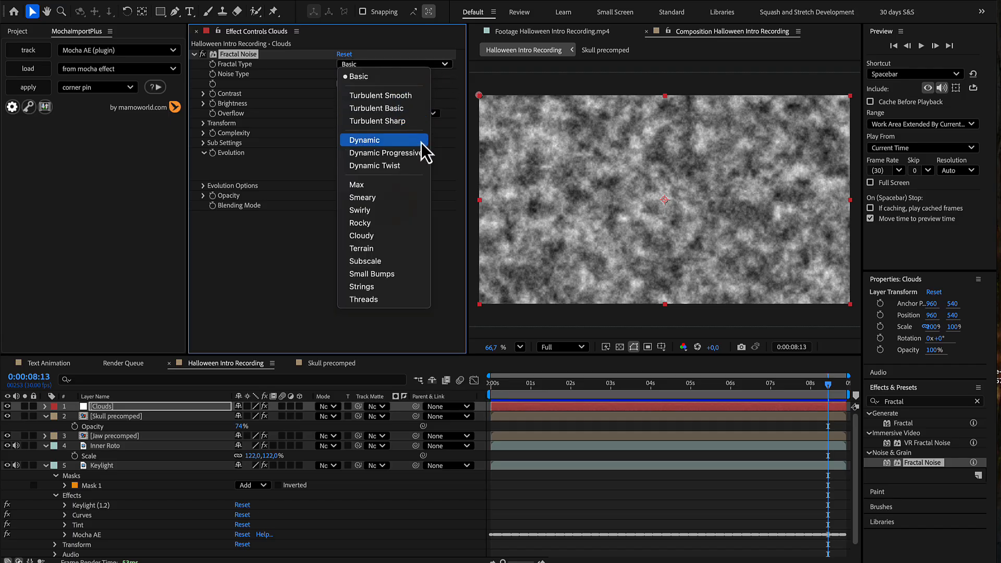
{"action": "left_click", "coordinate": [418, 162]}
{"action": "left_click", "coordinate": [403, 75]}
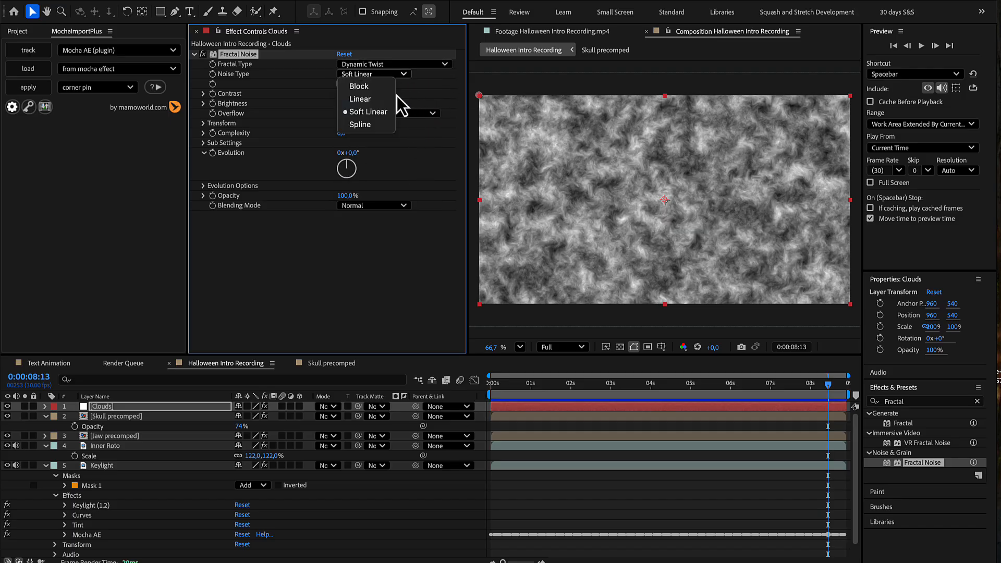
{"action": "left_click", "coordinate": [390, 100]}
{"action": "left_click_drag", "start_coordinate": [345, 94], "coordinate": [314, 110]}
Step: Disable uniform scaling on the Fractal Noise and set scale width to 347, scale height to 75 and complexity to 7
{"action": "left_click", "coordinate": [204, 124]}
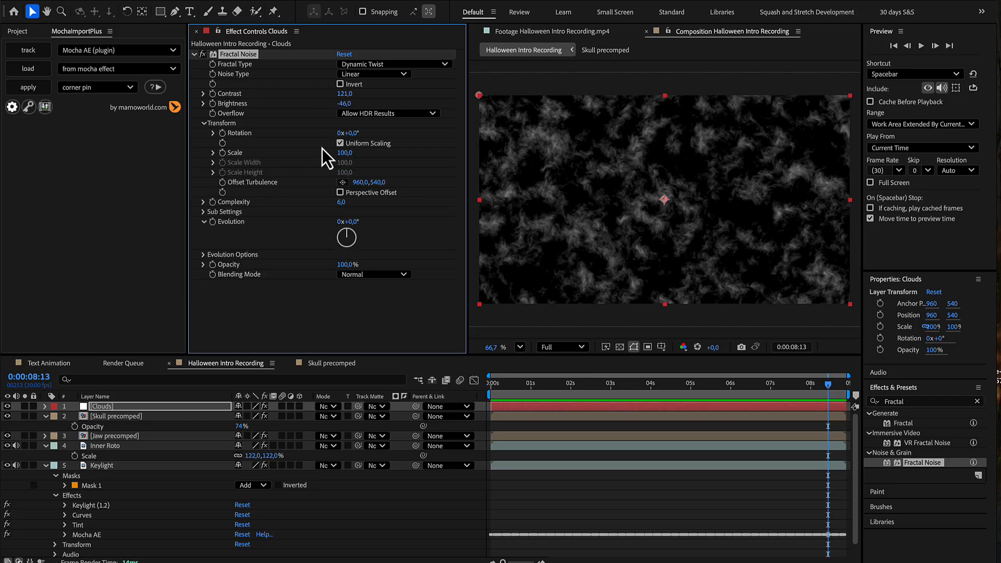
{"action": "left_click", "coordinate": [338, 151]}
{"action": "left_click", "coordinate": [340, 143]}
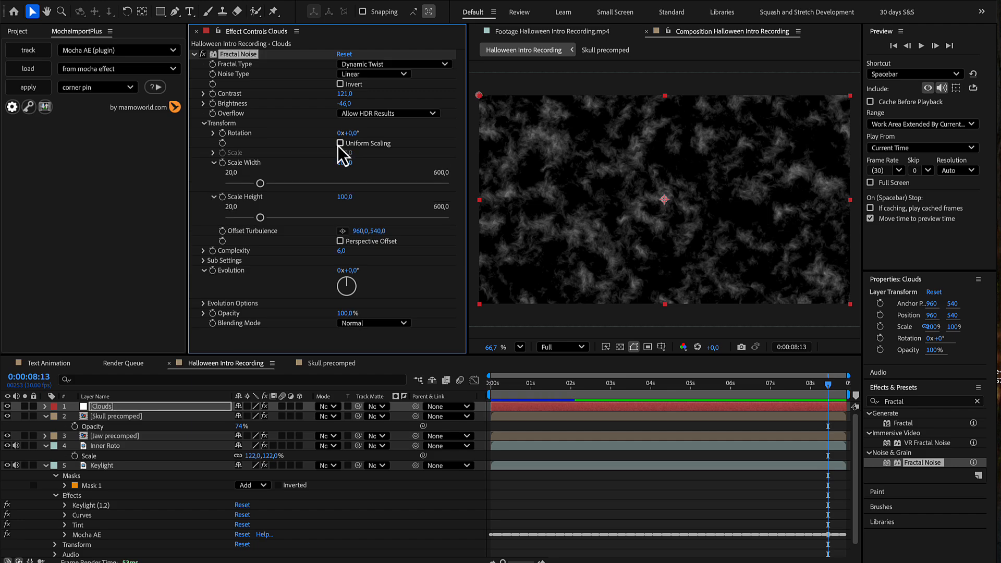
{"action": "left_click_drag", "start_coordinate": [345, 162], "coordinate": [537, 217]}
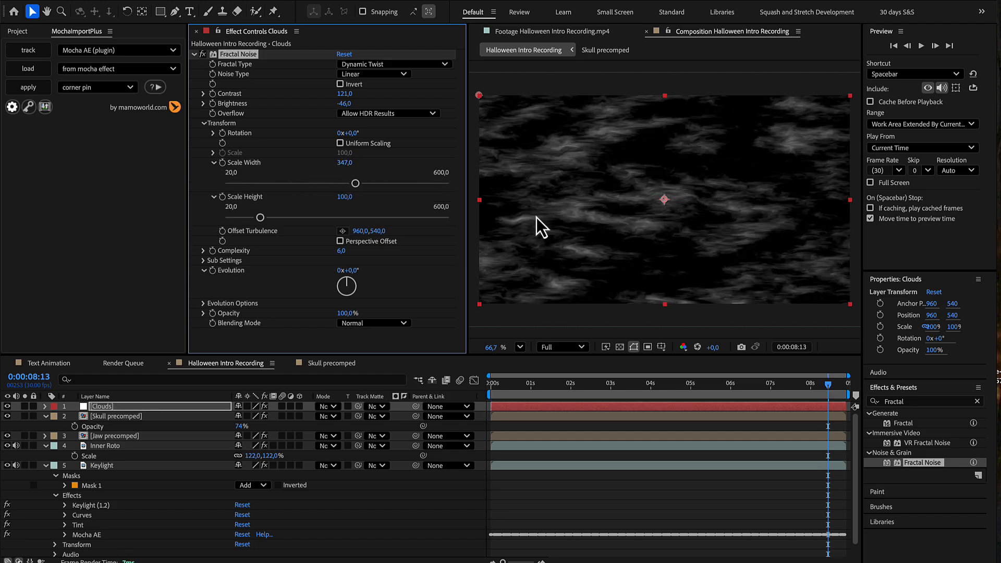
{"action": "left_click_drag", "start_coordinate": [347, 199], "coordinate": [338, 200]}
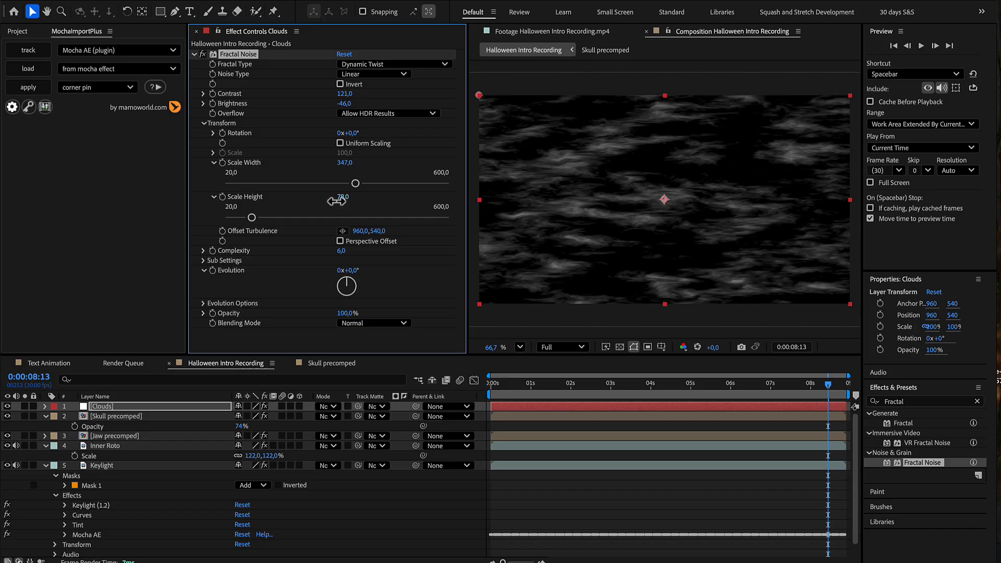
{"action": "left_click_drag", "start_coordinate": [337, 200], "coordinate": [334, 200]}
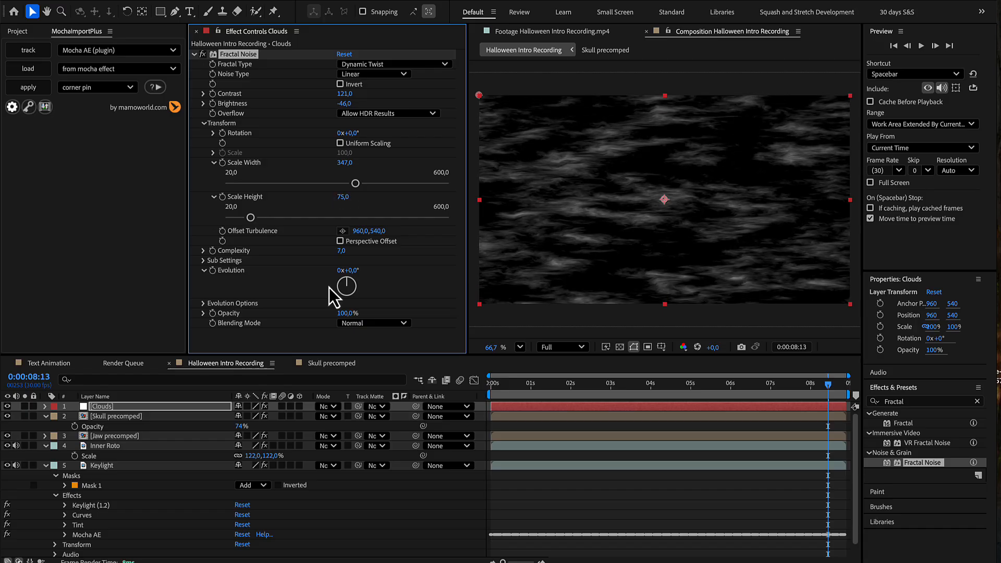
Step: Add the expression time*50 to the Fractal Noise evolution and preview the cloud motion
{"action": "left_click", "coordinate": [211, 275], "text": "alt"}
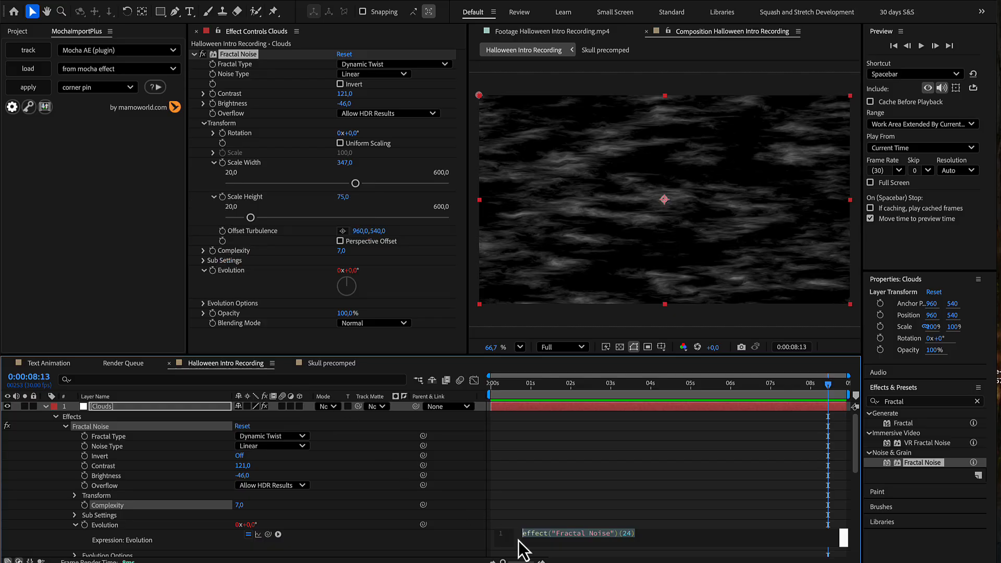
{"action": "type", "text": "time*50"}
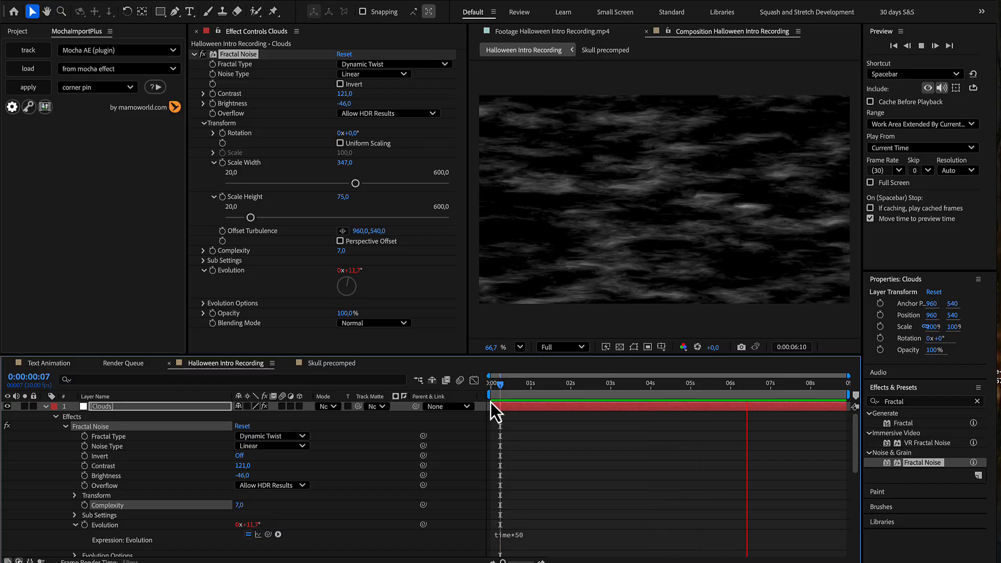
{"action": "key", "text": "space"}
Step: Set the Clouds layer's blending mode to Lighten and copy the Tint effect from the Keylight layer onto it
{"action": "left_click", "coordinate": [332, 406]}
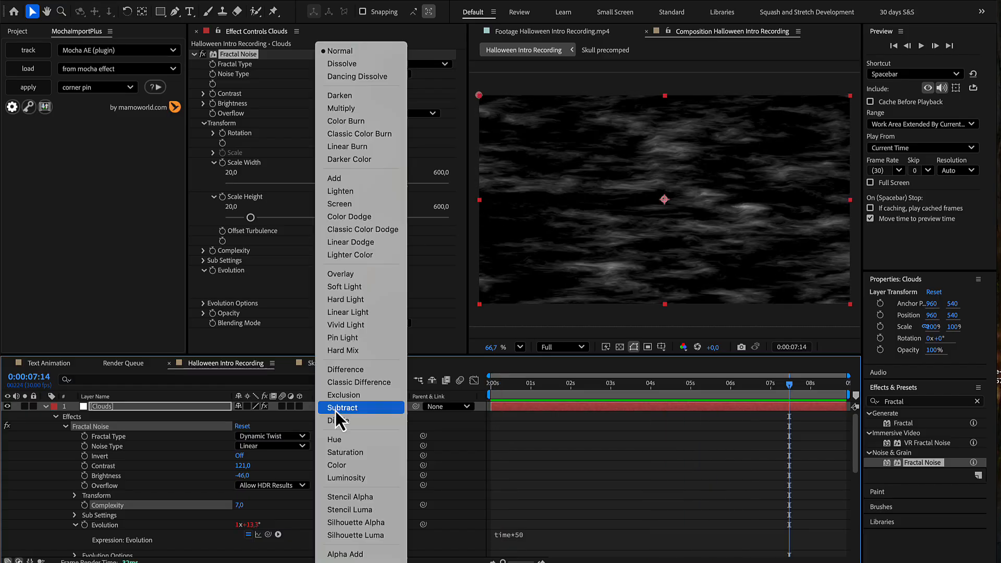
{"action": "left_click", "coordinate": [365, 191]}
{"action": "left_click", "coordinate": [56, 416]}
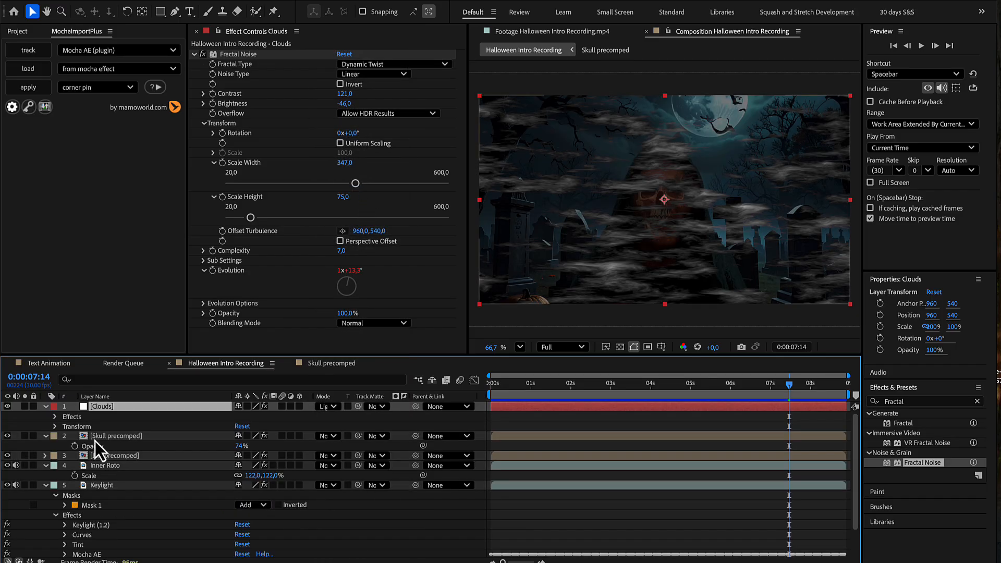
{"action": "left_click", "coordinate": [79, 544]}
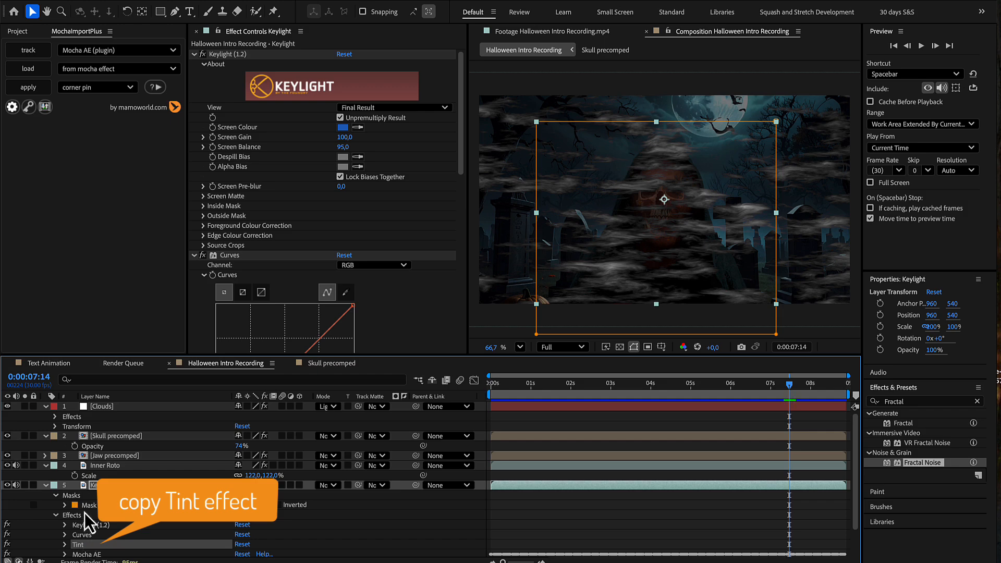
{"action": "left_click", "coordinate": [102, 408]}
{"action": "key", "text": "ctrl+v"}
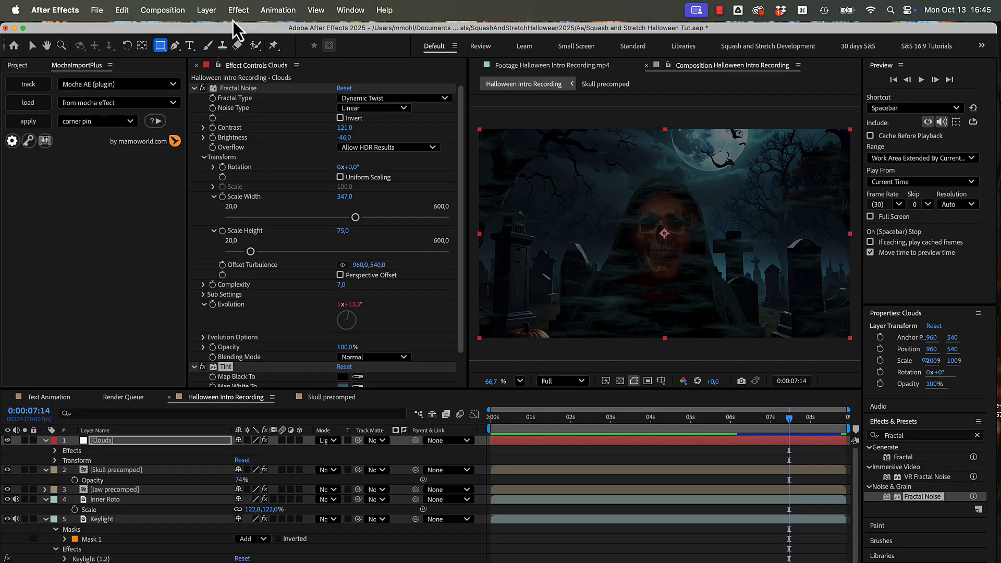
Step: Create another composition-sized white solid named cloud matte
{"action": "left_click", "coordinate": [206, 10]}
{"action": "mouse_move", "coordinate": [215, 32]}
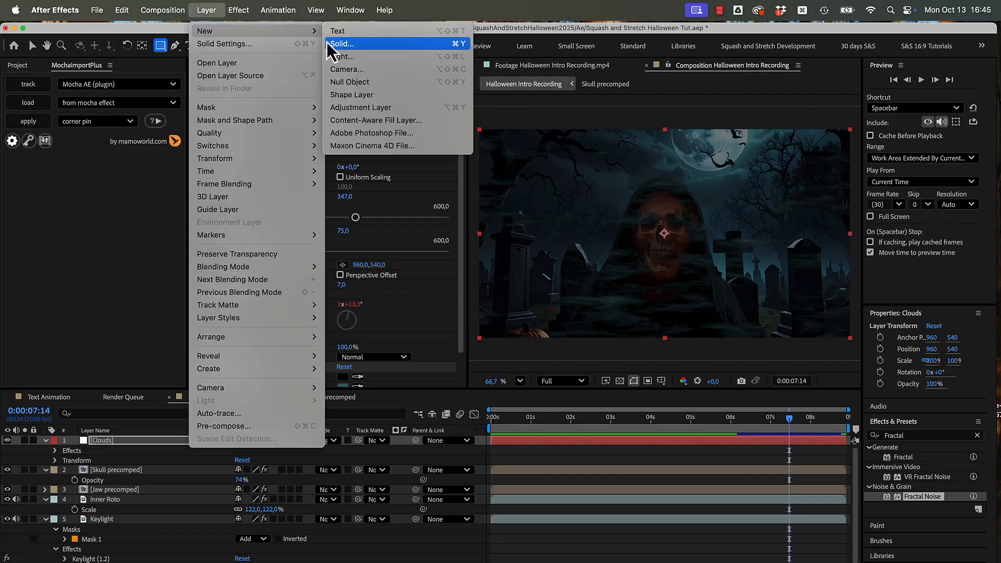
{"action": "left_click", "coordinate": [335, 45]}
{"action": "type", "text": "cloud matte"}
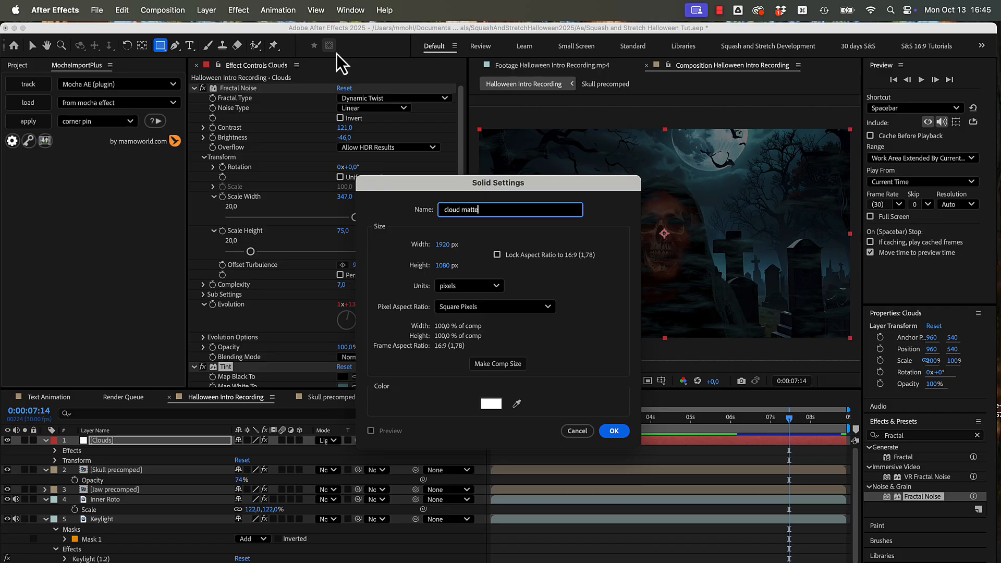
{"action": "key", "text": "Return"}
Step: Draw a rectangular mask over the upper half of the cloud matte solid and set its feather to 288 pixels
{"action": "mouse_move", "coordinate": [451, 119]}
{"action": "left_mouse_down"}
{"action": "mouse_move", "coordinate": [577, 172]}
{"action": "mouse_move", "coordinate": [858, 240]}
{"action": "left_mouse_up"}
{"action": "key", "text": "f"}
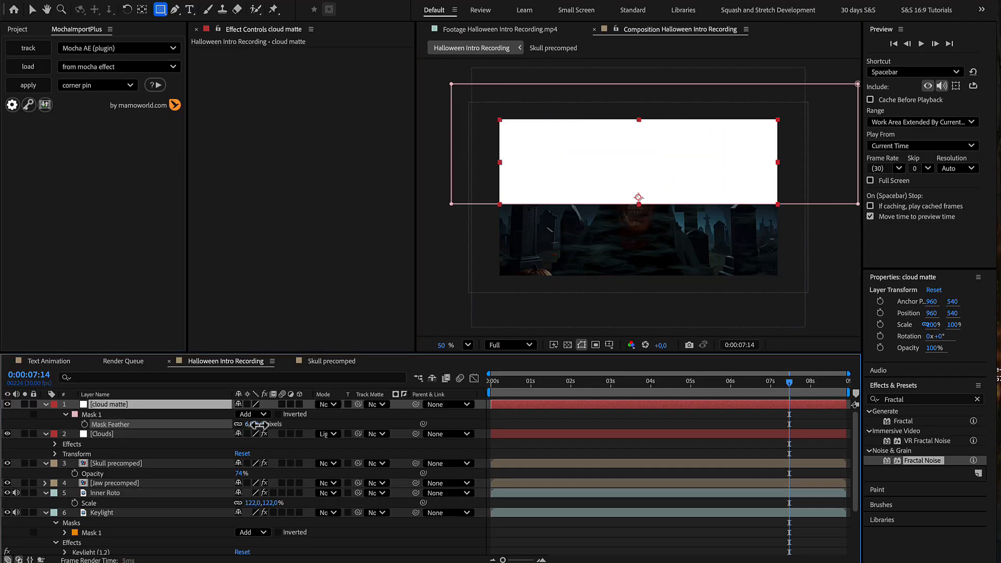
{"action": "left_click_drag", "start_coordinate": [249, 424], "coordinate": [409, 420]}
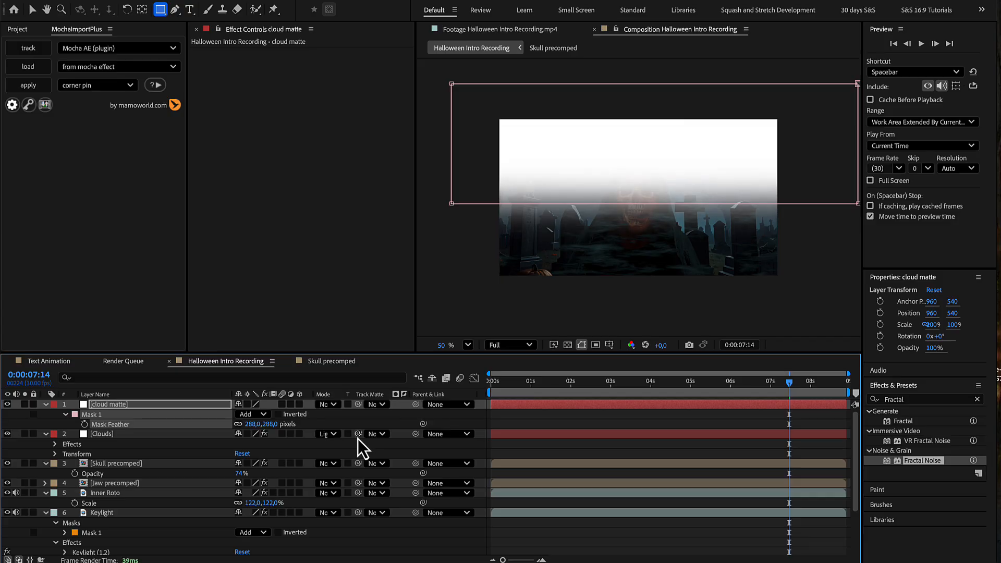
Step: Use cloud matte as the Clouds layer's track matte and move both layers directly above the graveyard background image
{"action": "left_click", "coordinate": [368, 435]}
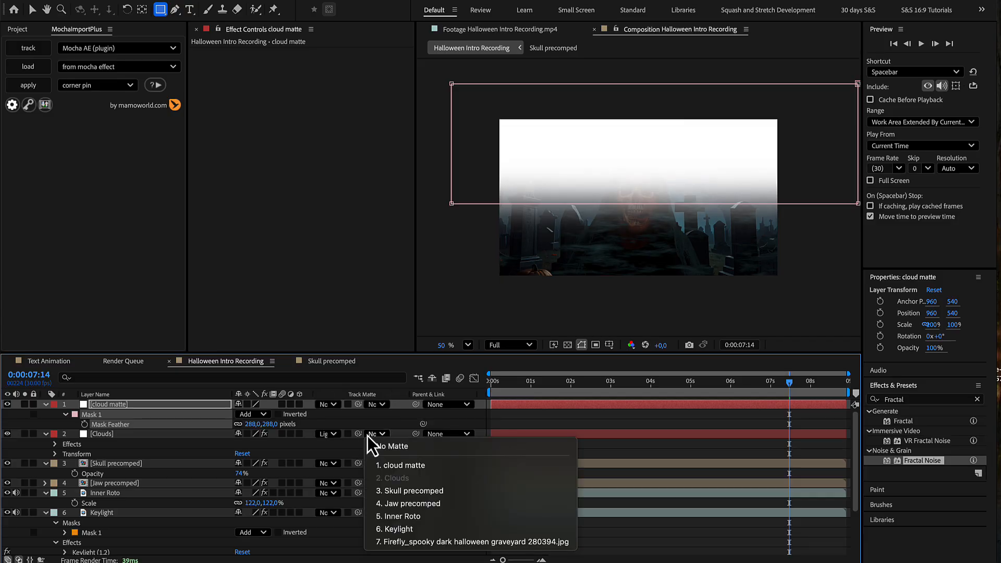
{"action": "left_click", "coordinate": [377, 465]}
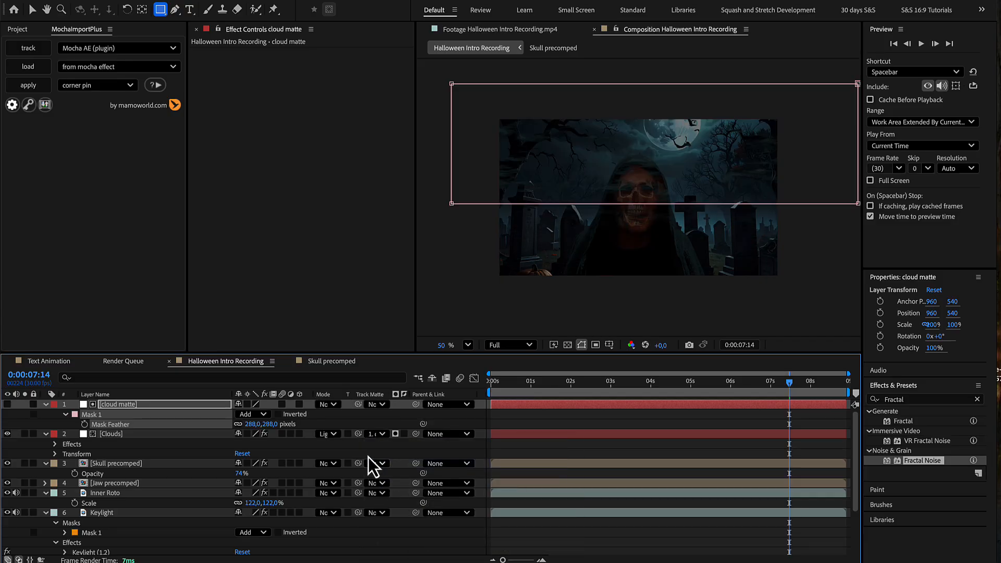
{"action": "left_click", "coordinate": [193, 434], "text": "shift"}
{"action": "left_click_drag", "start_coordinate": [193, 434], "coordinate": [175, 544]}
{"action": "left_click_drag", "start_coordinate": [526, 384], "coordinate": [480, 400]}
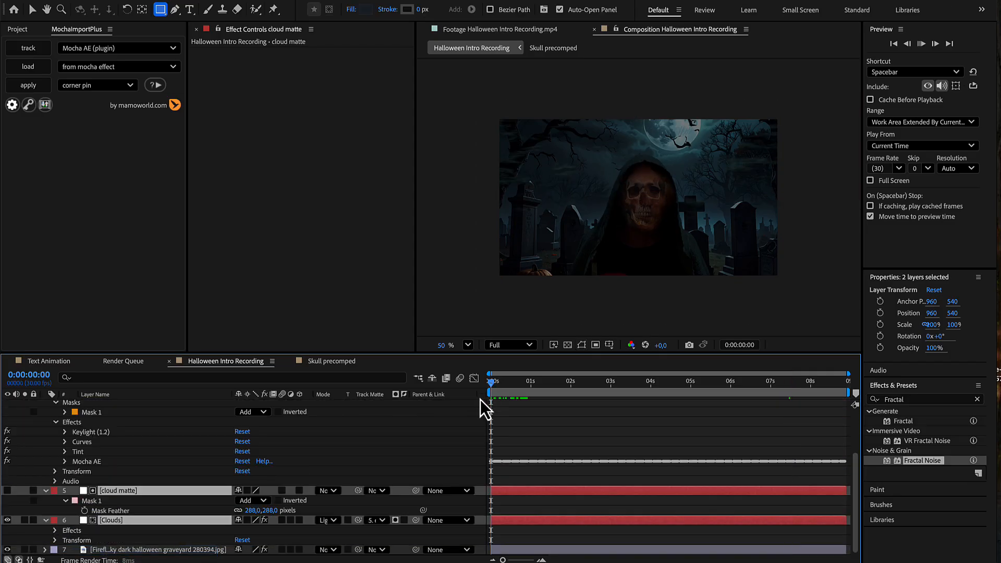